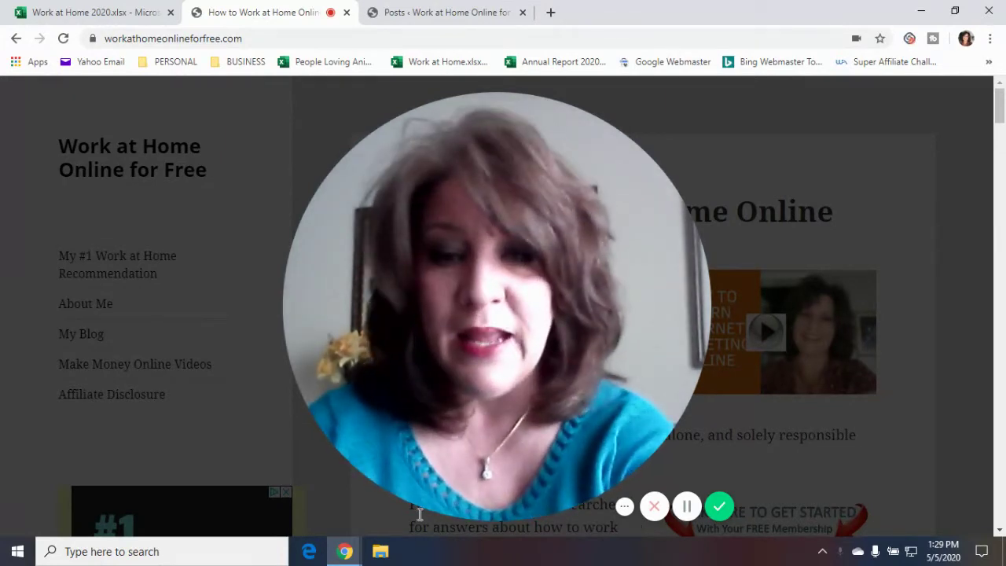
mouse_move(443, 456)
click(478, 503)
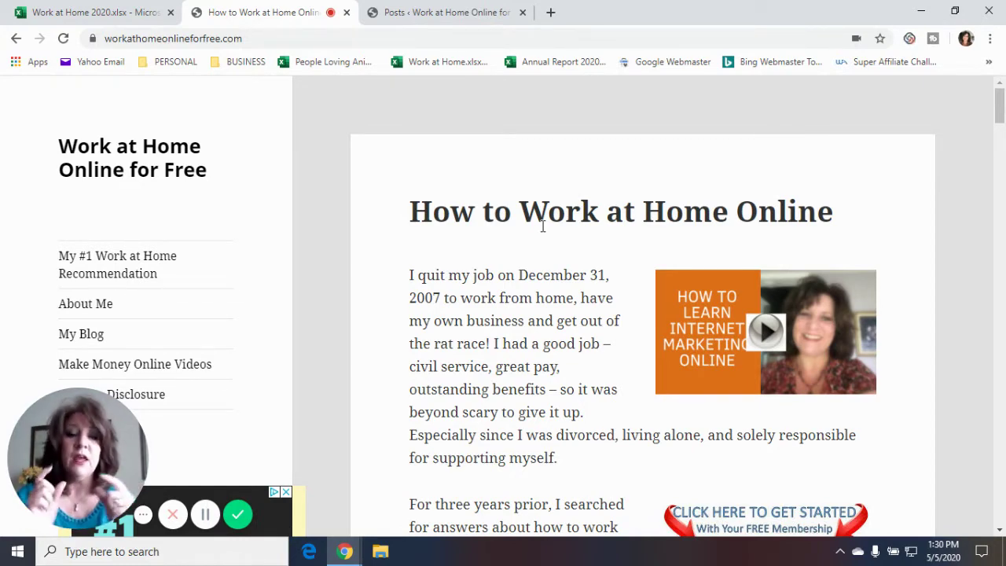
Open the site's blog and view the post "Sale on Affiliate Marketing Training for Beginners".
mouse_move(1001, 124)
mouse_down()
mouse_move(1003, 210)
mouse_move(1001, 124)
mouse_up()
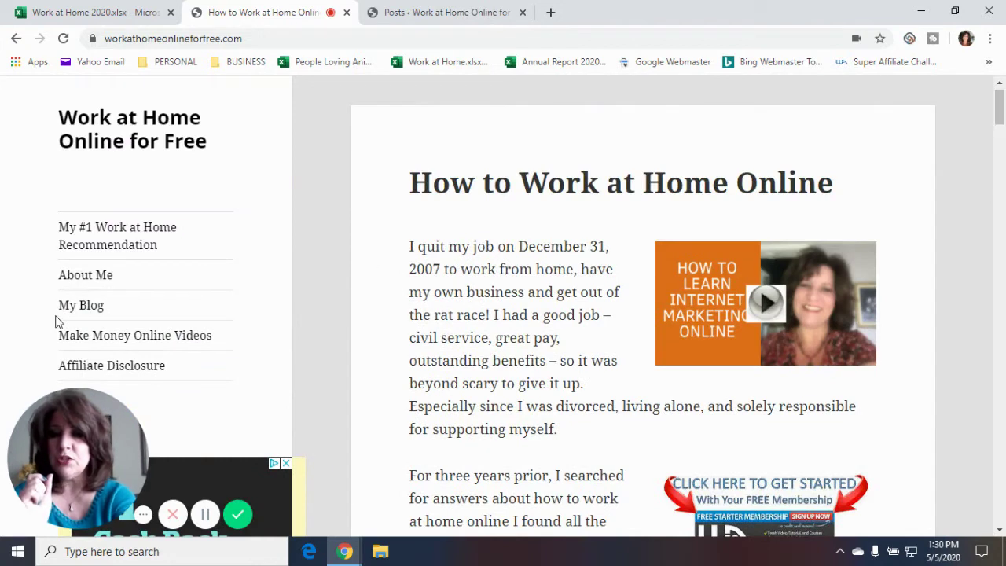
click(92, 308)
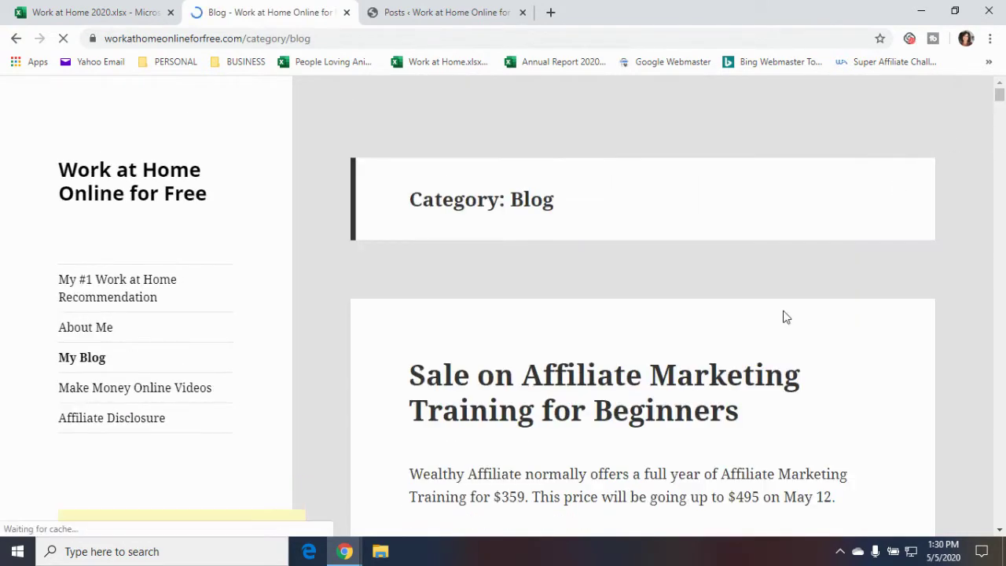
click(643, 409)
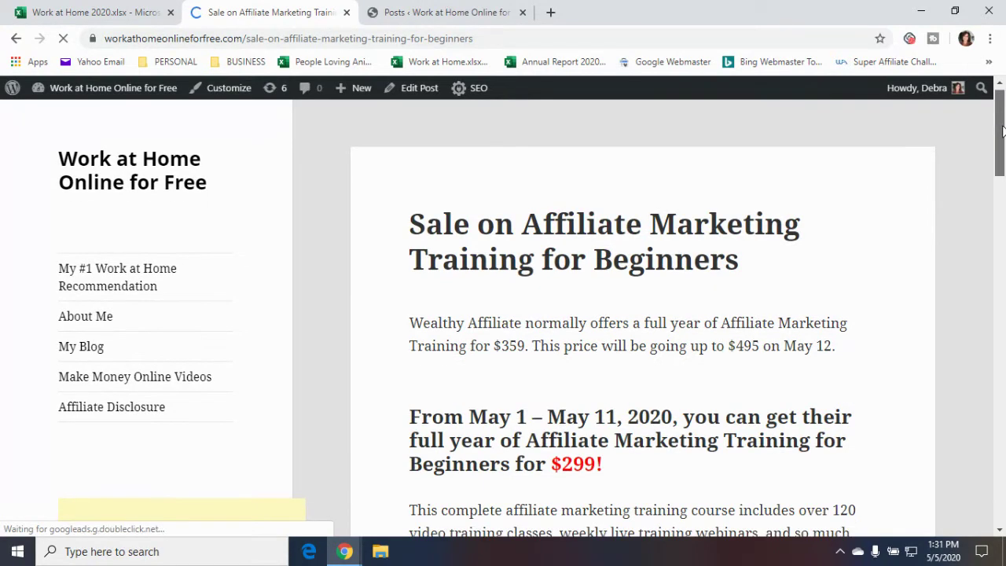
scroll(1002, 134, down, 1)
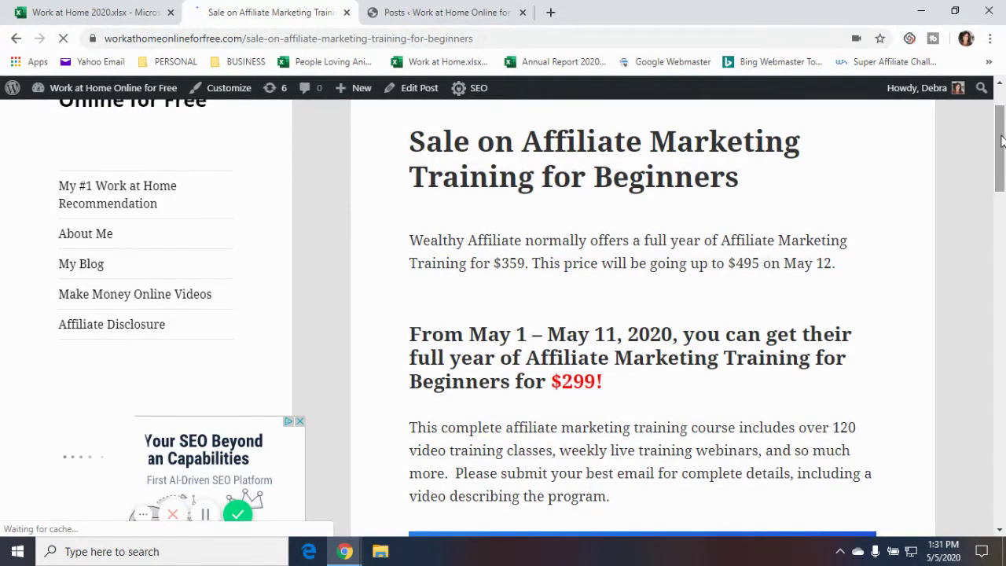
scroll(1002, 149, down, 1)
drag(1002, 153, 1002, 130)
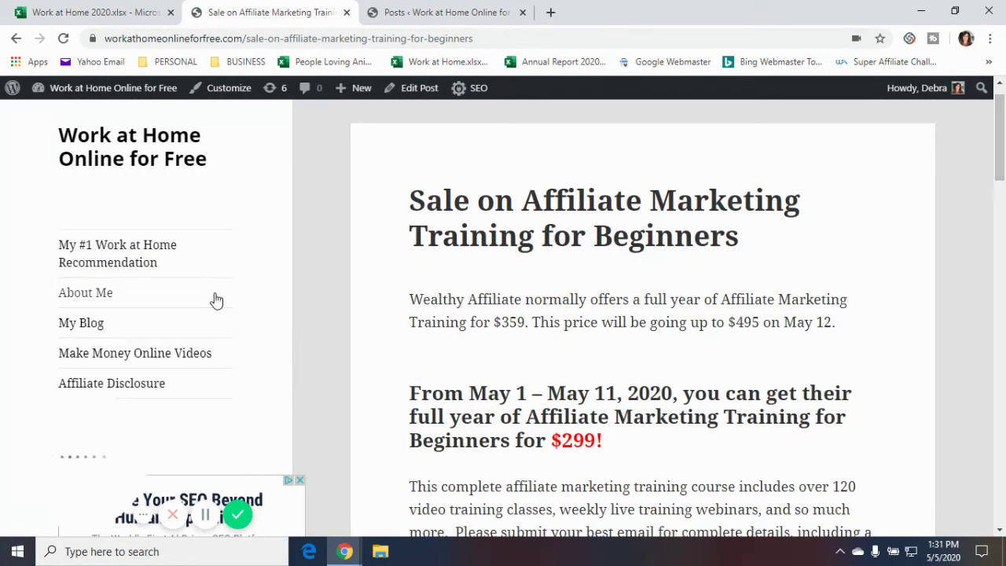
Return to the blog and examine the embedded video in the "Sale on Affiliate Marketing Training Course" post, dismissing the sign-up pop-ups.
click(123, 329)
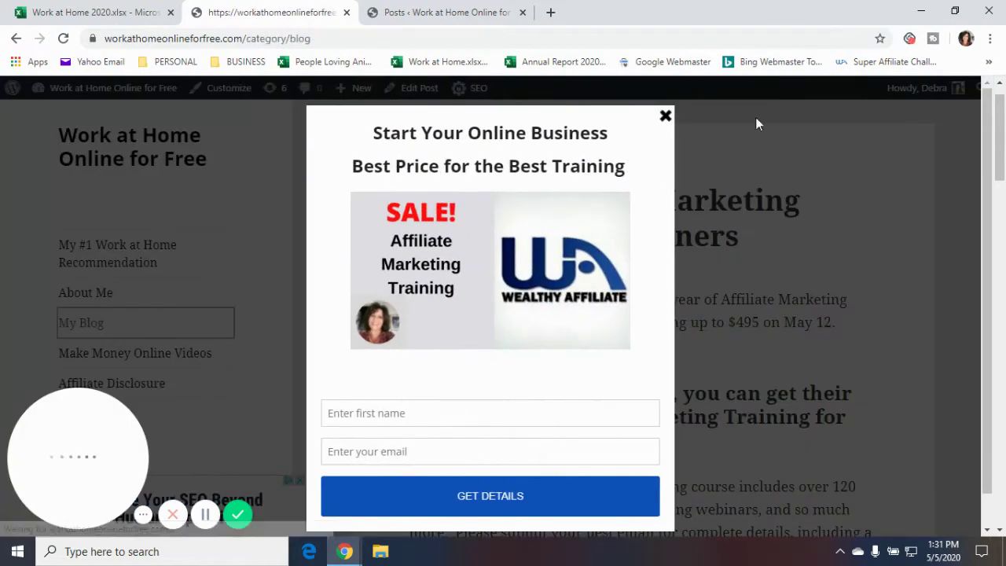
click(666, 117)
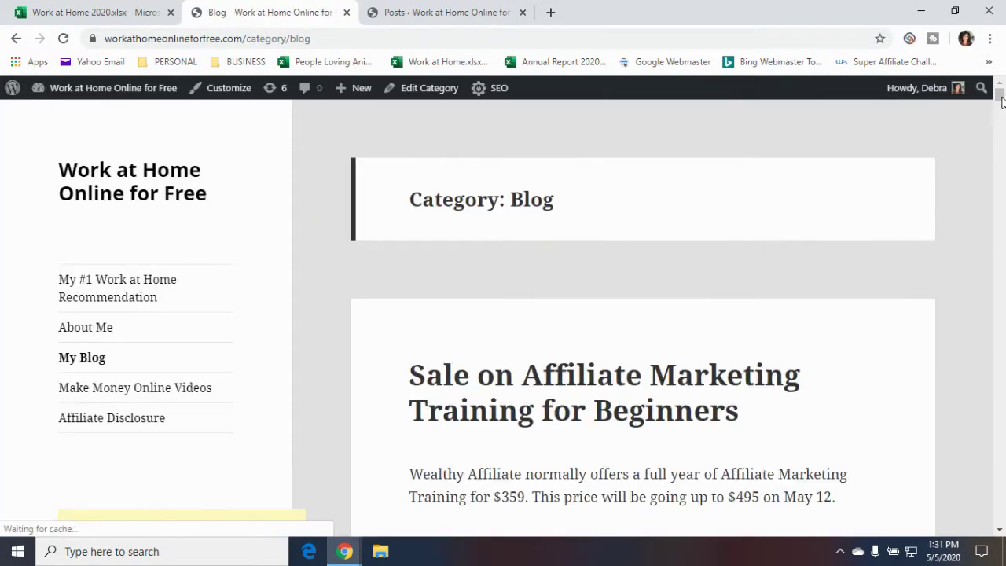
scroll(998, 118, down, 10)
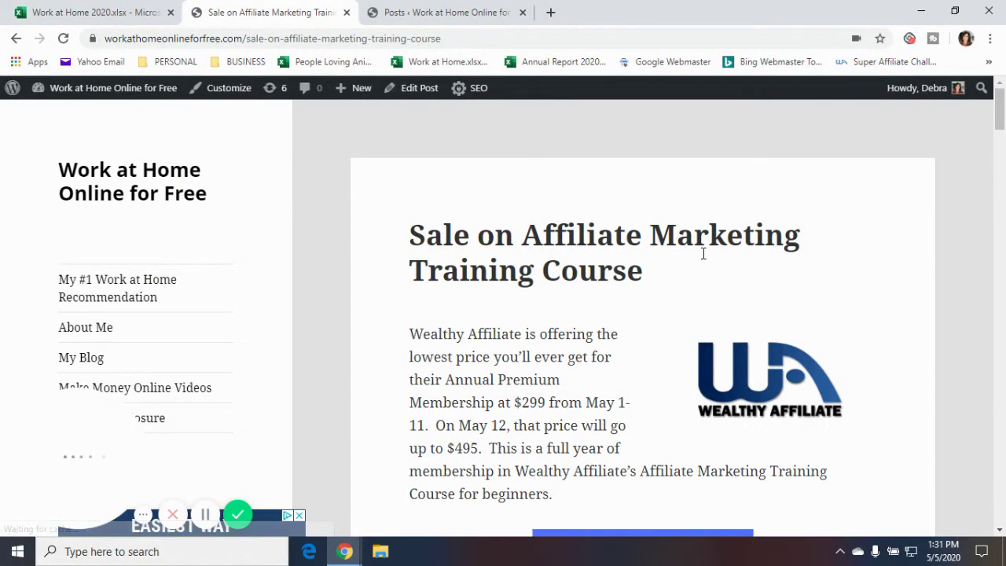
scroll(1001, 135, down, 1)
scroll(1000, 136, down, 1)
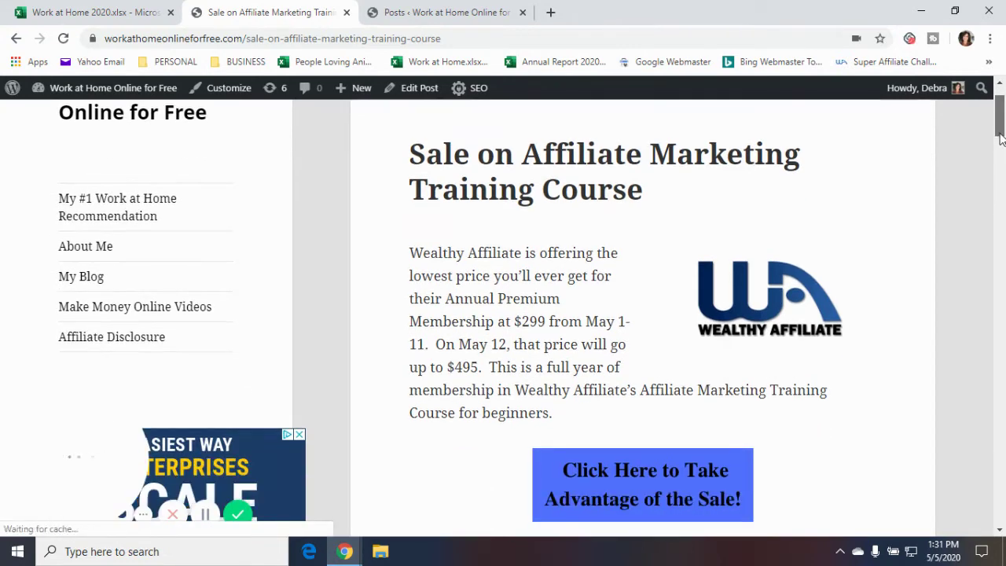
scroll(1001, 135, down, 9)
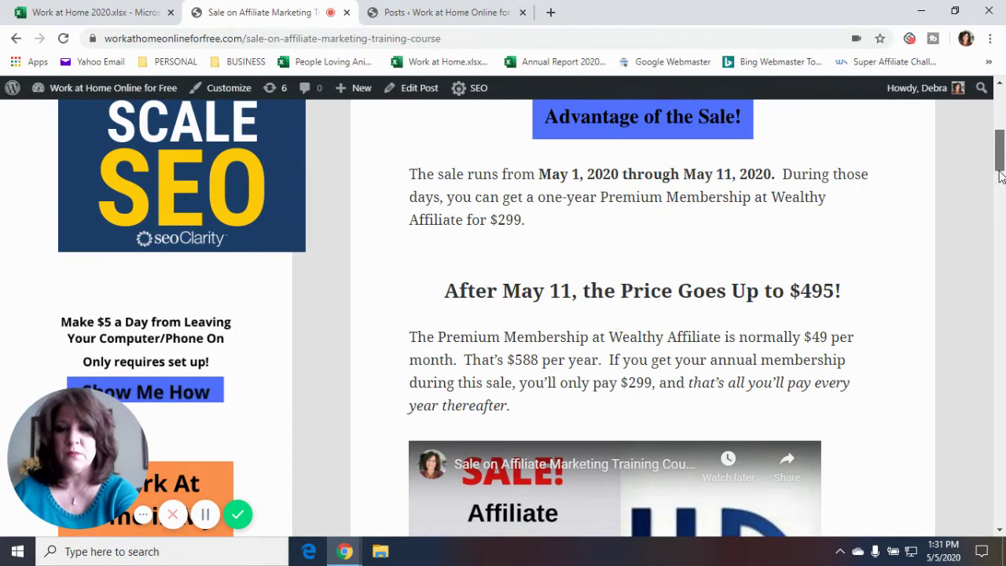
scroll(1001, 165, down, 6)
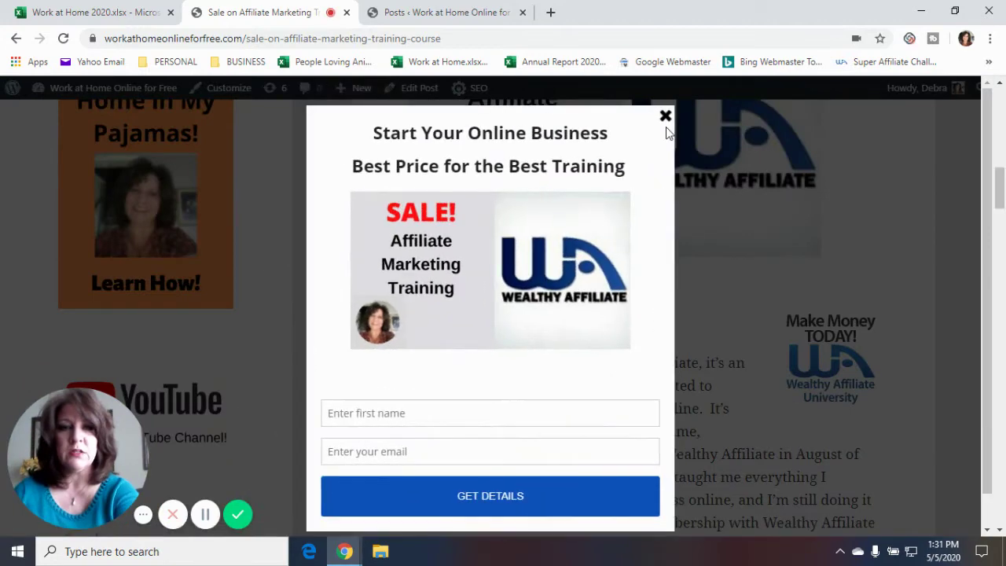
click(665, 117)
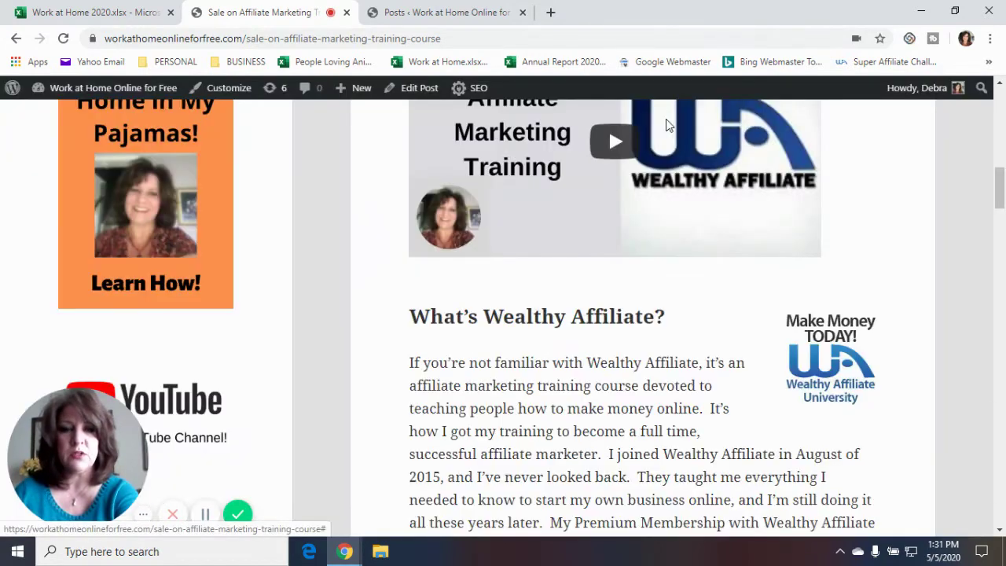
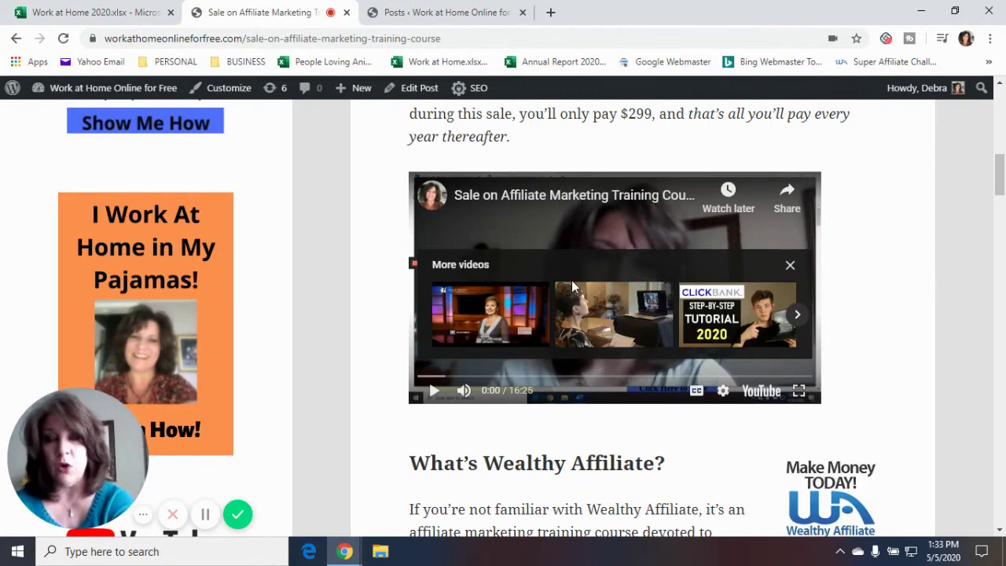
Add a new WordPress post titled "embedding video".
click(494, 16)
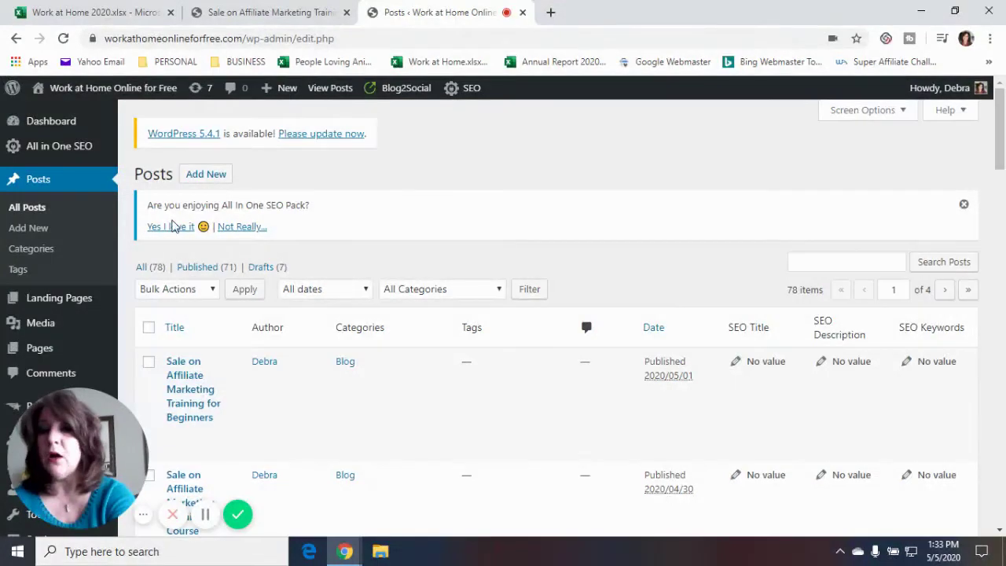
click(205, 180)
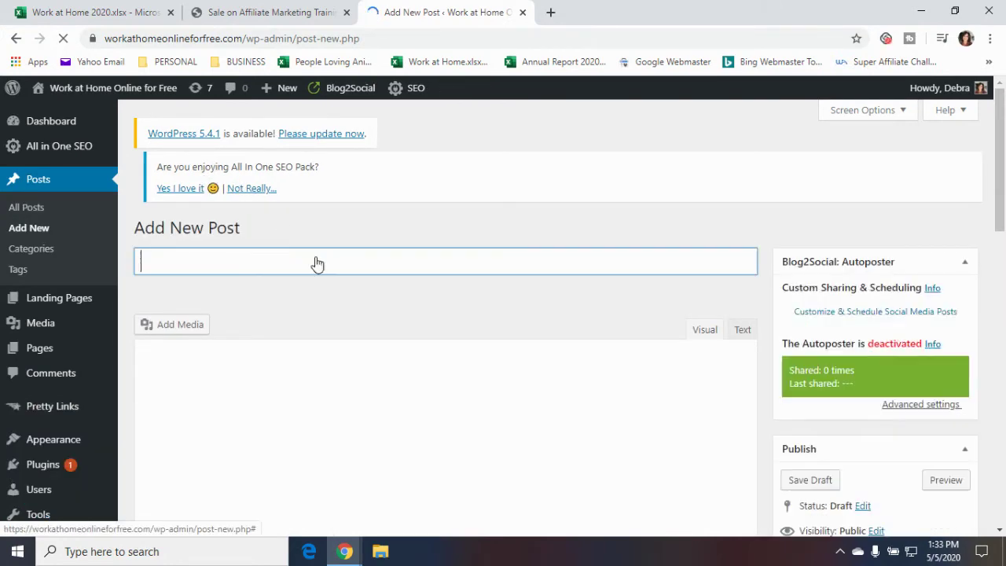
text(embe)
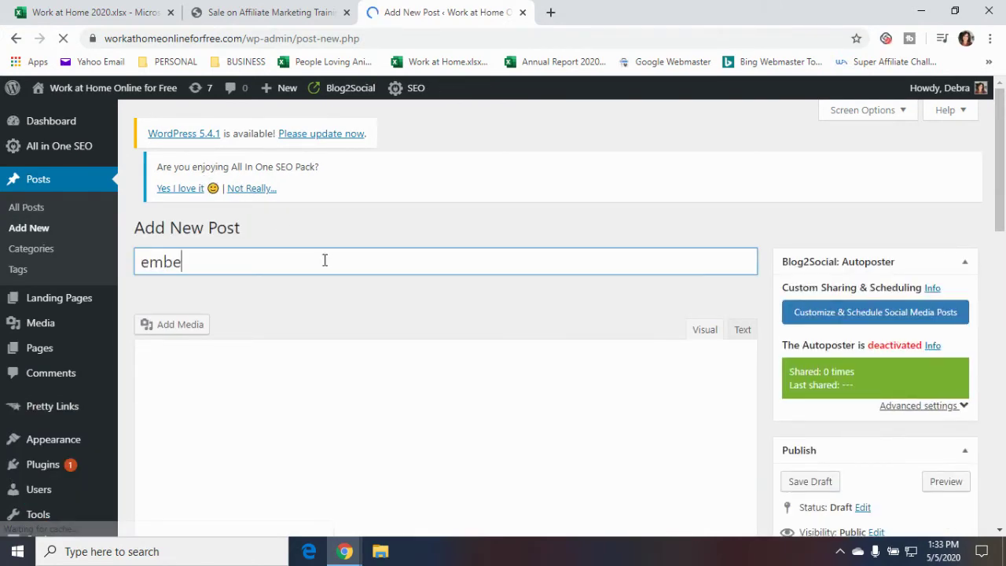
text(dding video)
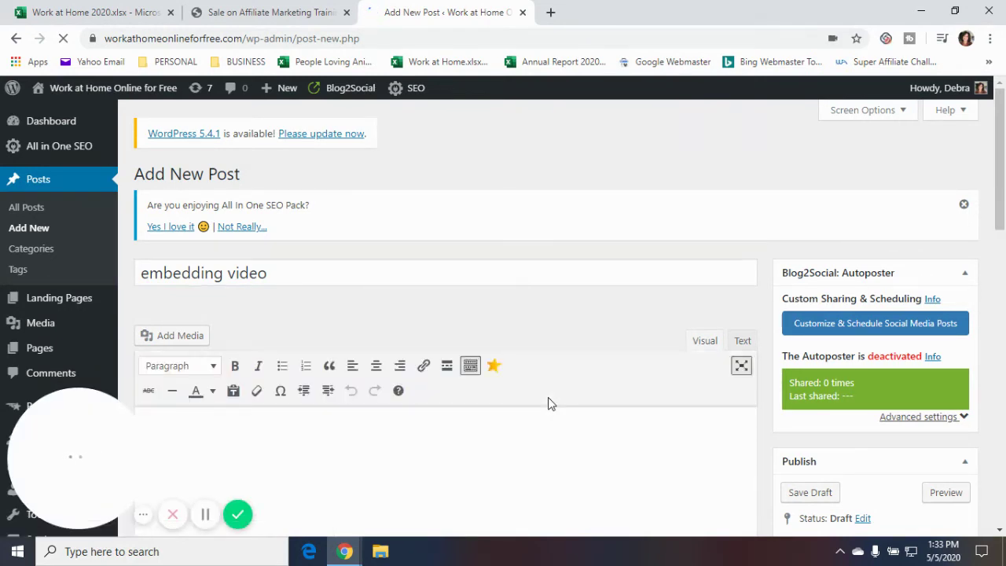
Enter the placeholder line "fdjfkldfjldjfldfjlkdjfdjfdjfdjf;dj" in the post body and begin a new paragraph below it.
click(536, 422)
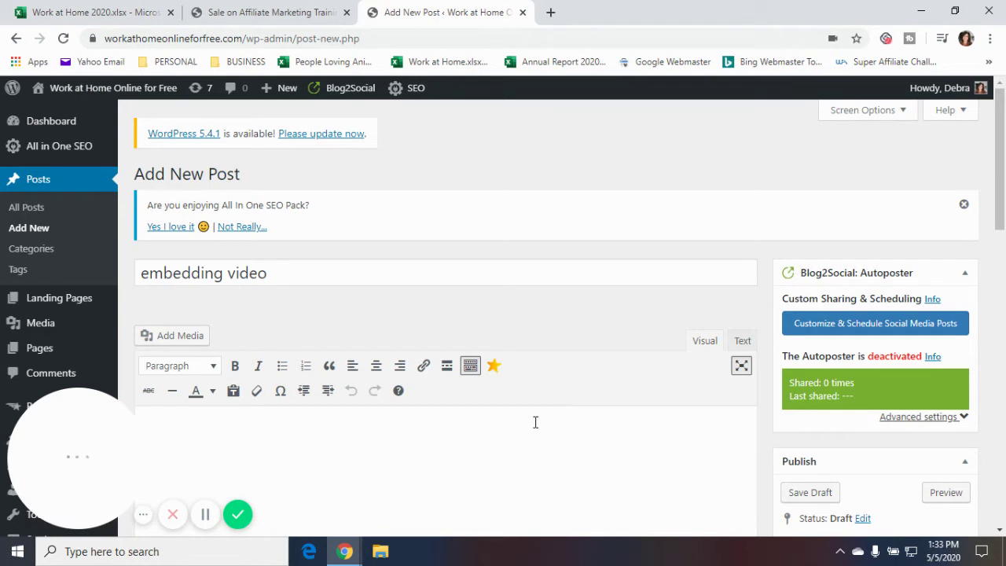
text(f)
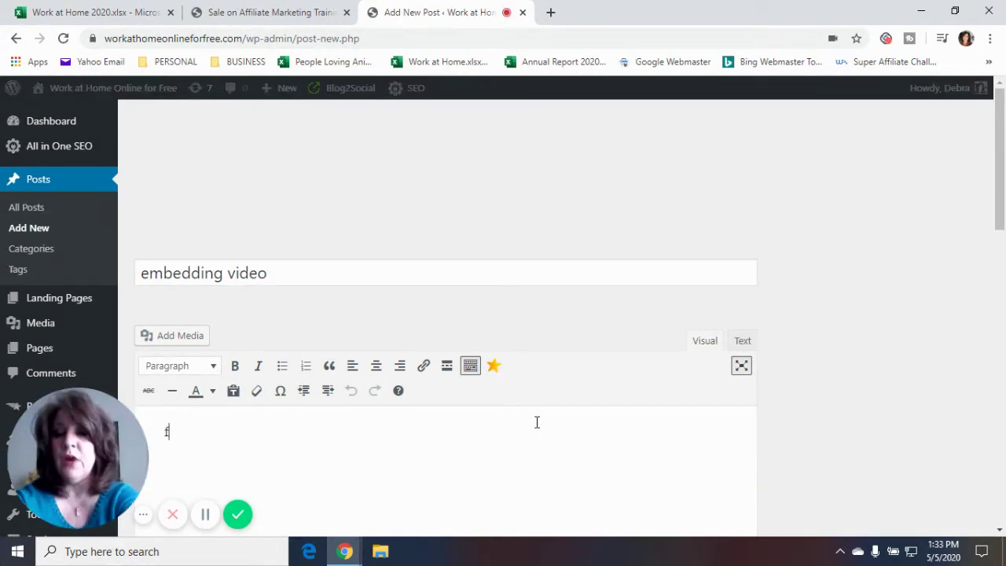
text(djfkldfjldjfldfjlkdjfdjfdjfdjf;dj)
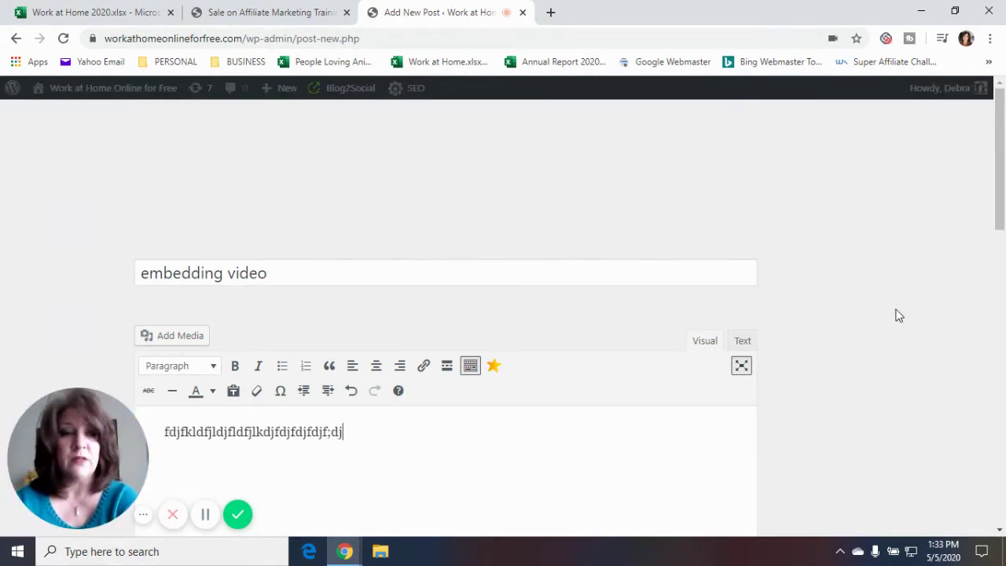
key(Return)
scroll(651, 397, down, 1)
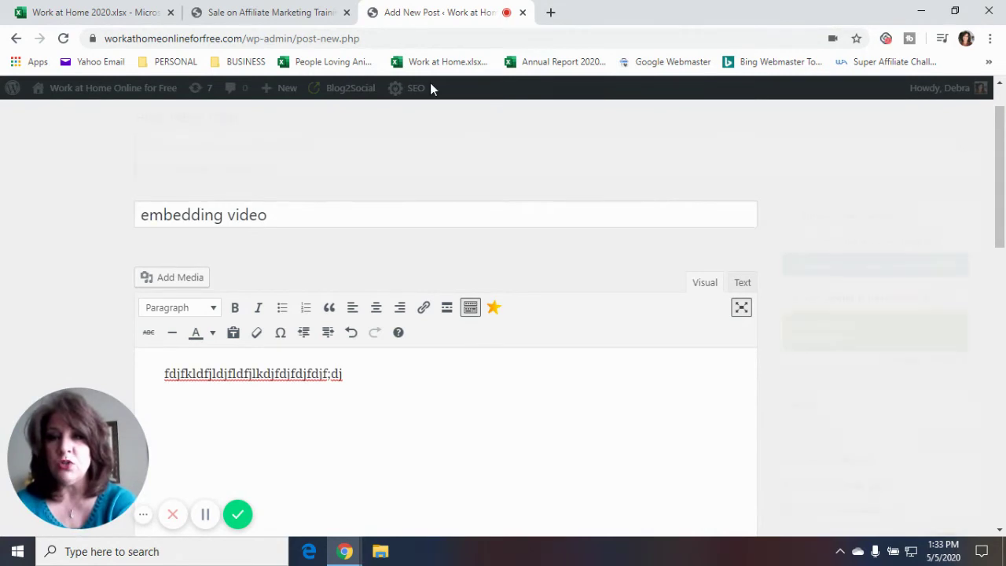
Switch to the YouTube channel window, open the video "18 Strategies for Increasing Website Traffic" and pause it.
click(345, 551)
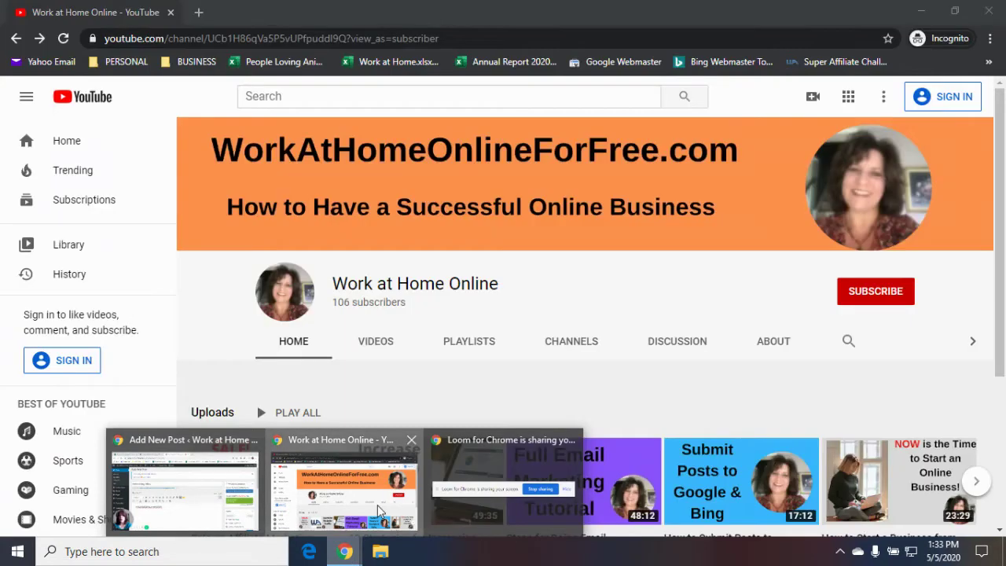
click(378, 512)
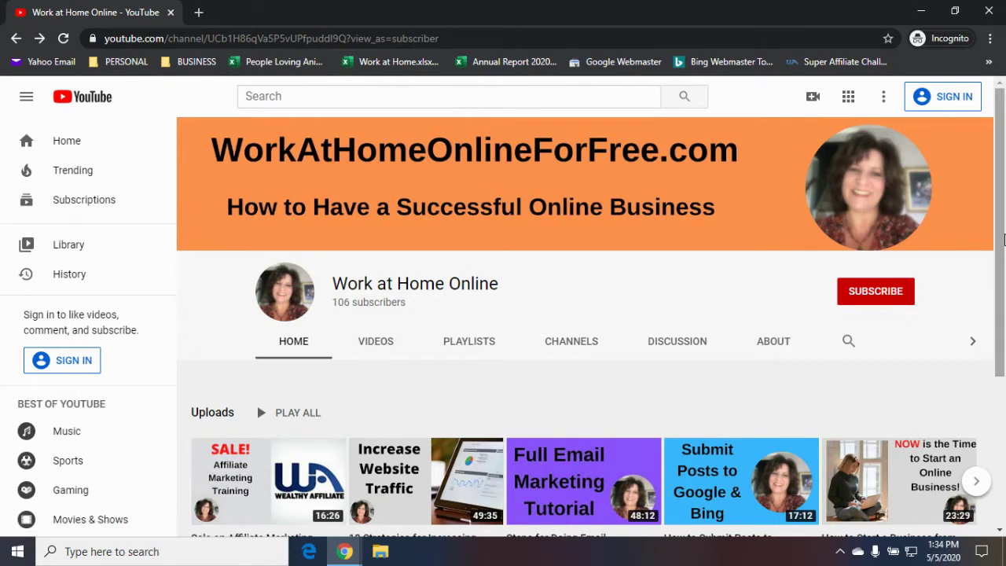
drag(1004, 244, 996, 306)
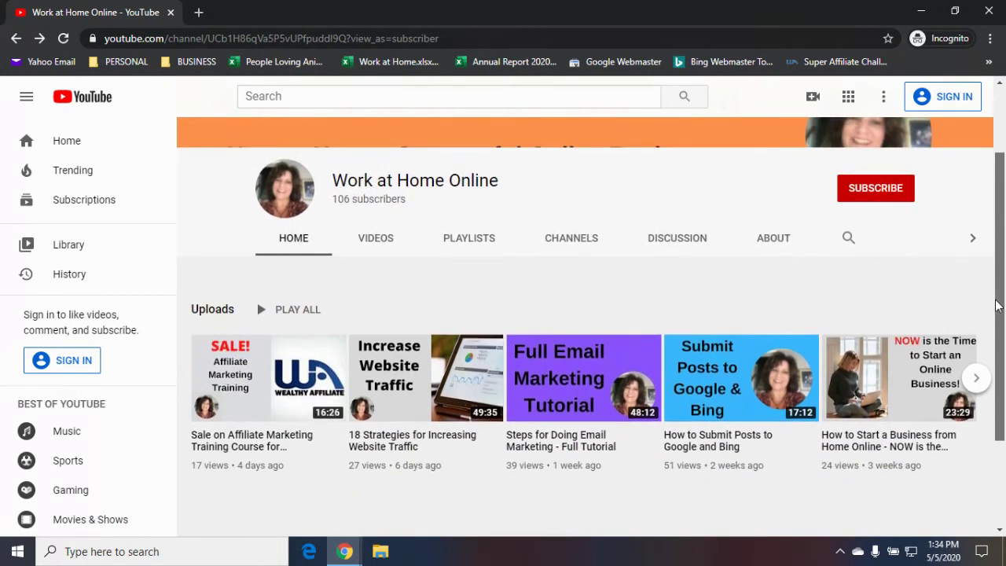
click(411, 385)
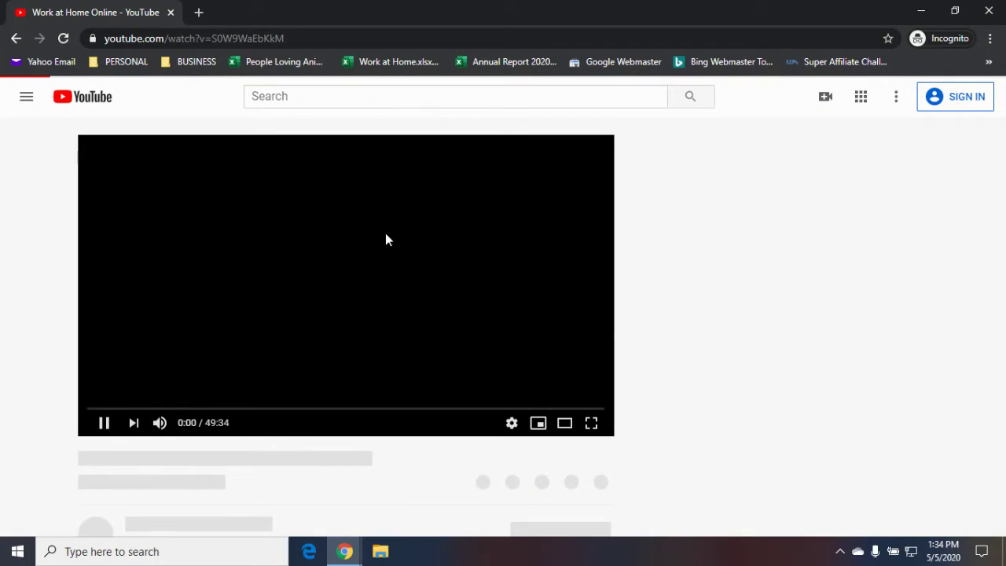
click(98, 426)
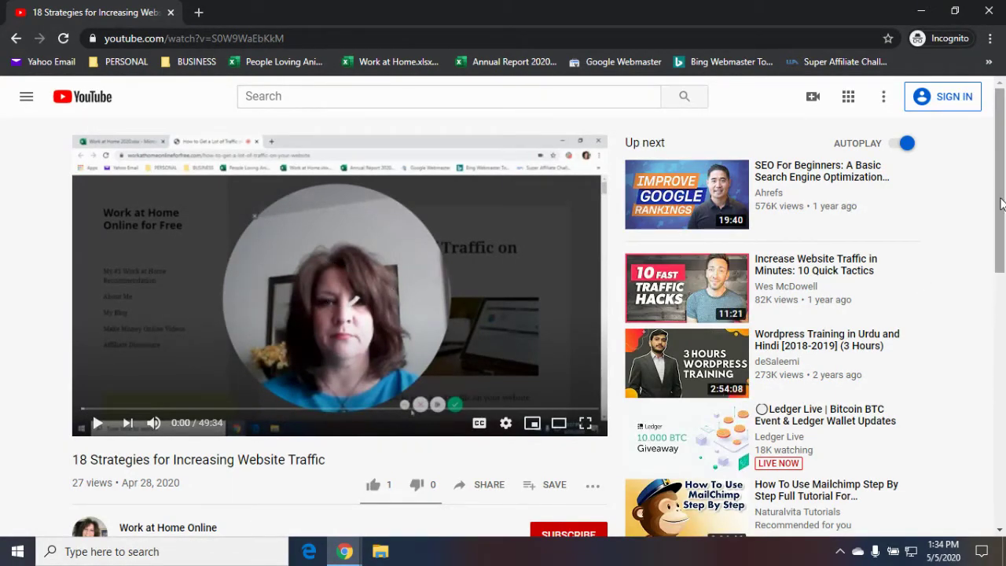
Copy the video's iframe embed code from its sharing options.
drag(1003, 185, 1000, 202)
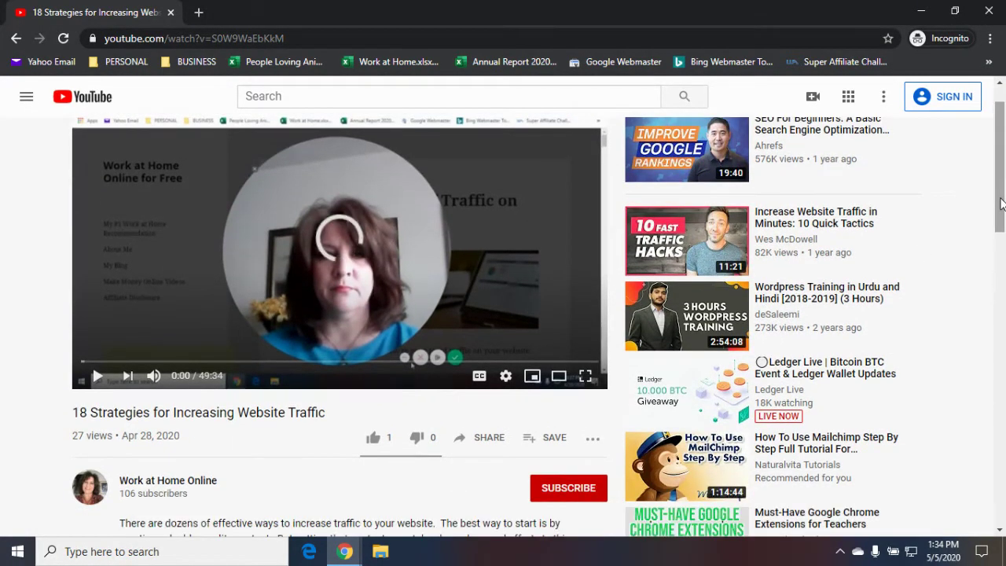
click(494, 444)
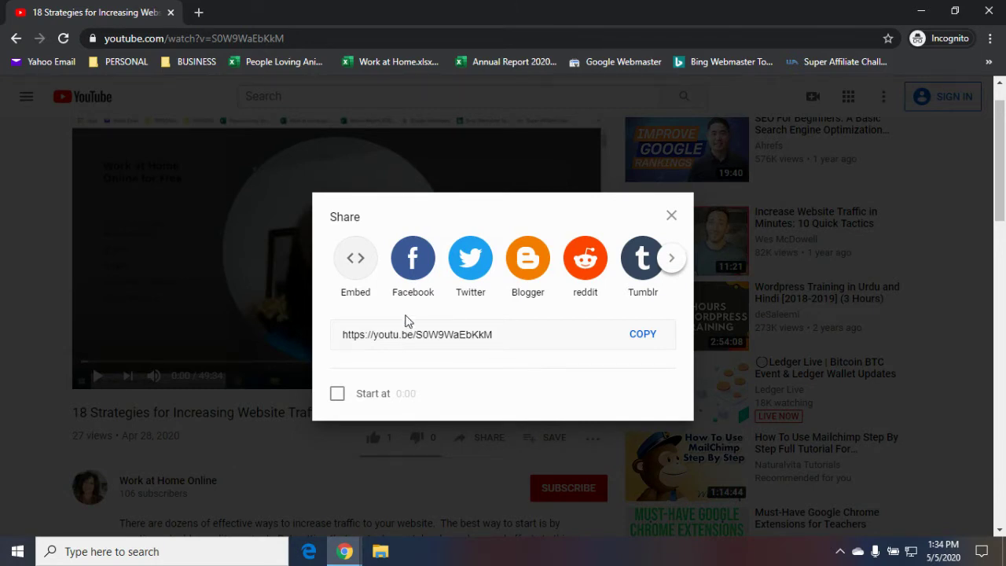
click(356, 267)
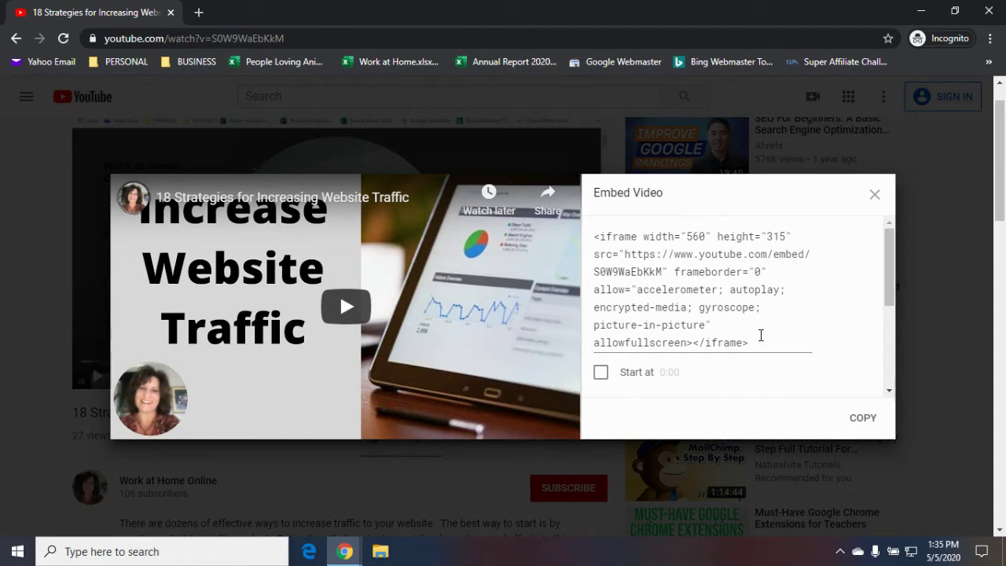
click(865, 421)
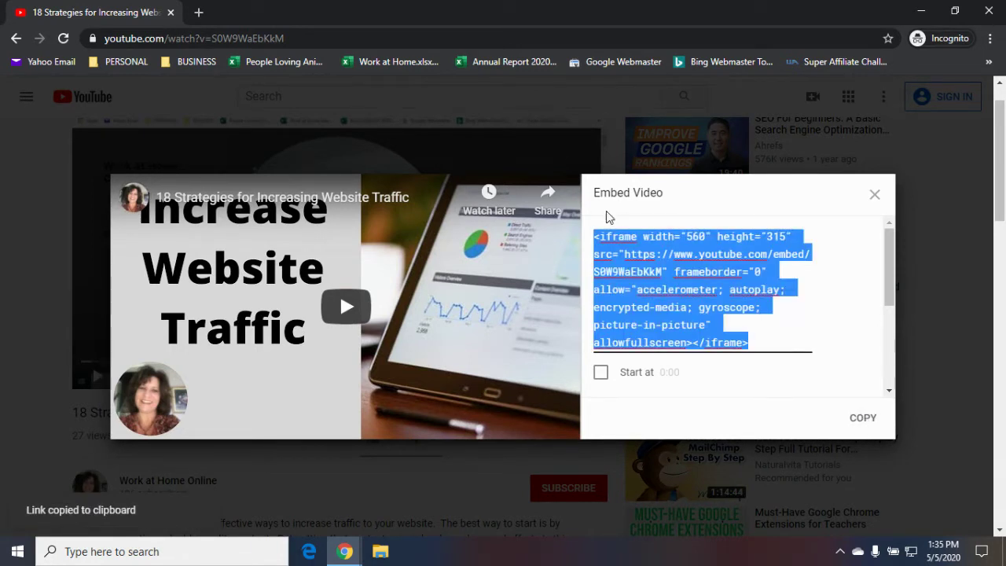
right_click(643, 280)
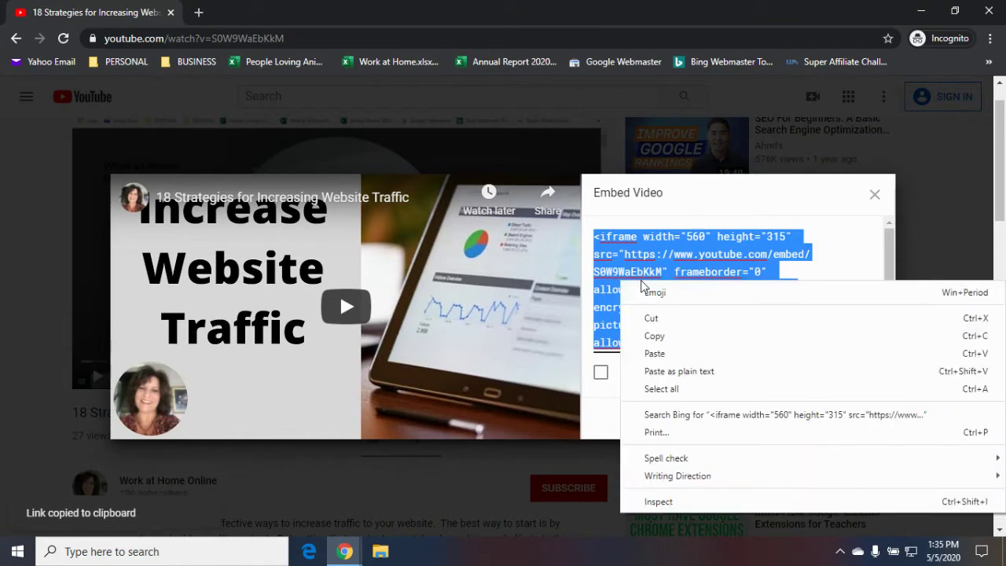
click(657, 340)
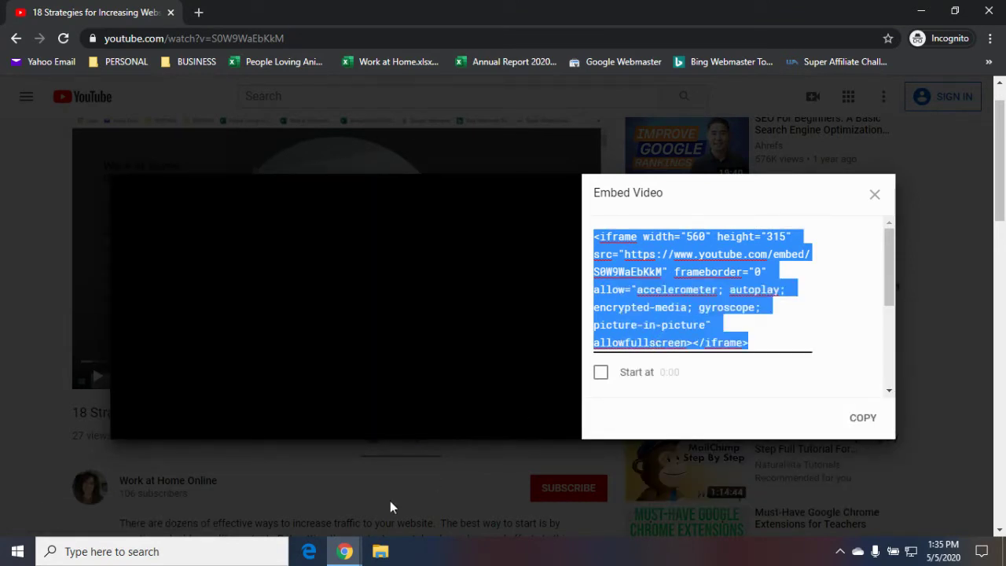
Switch back to the WordPress window with the "embedding video" post open in the editor.
click(351, 552)
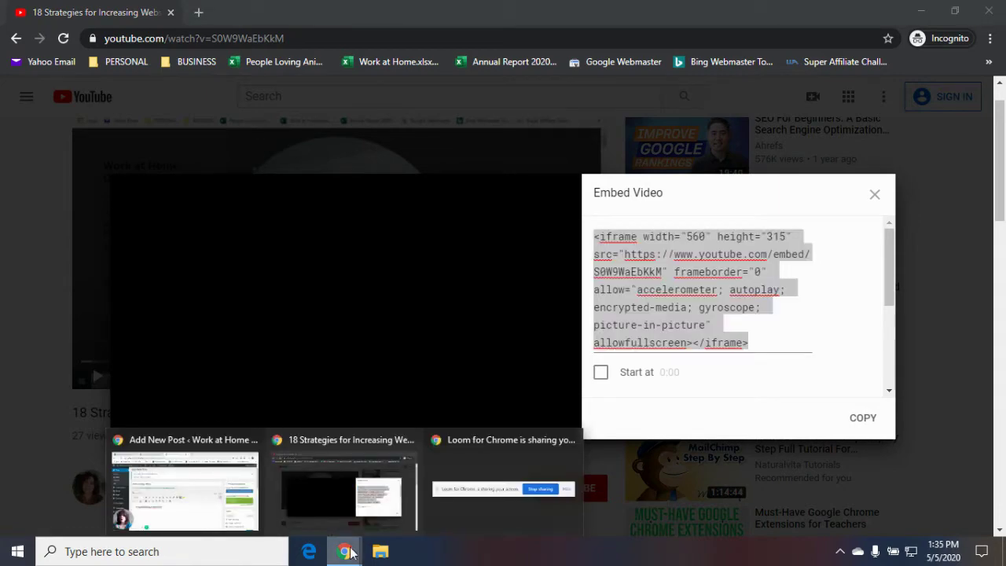
click(153, 501)
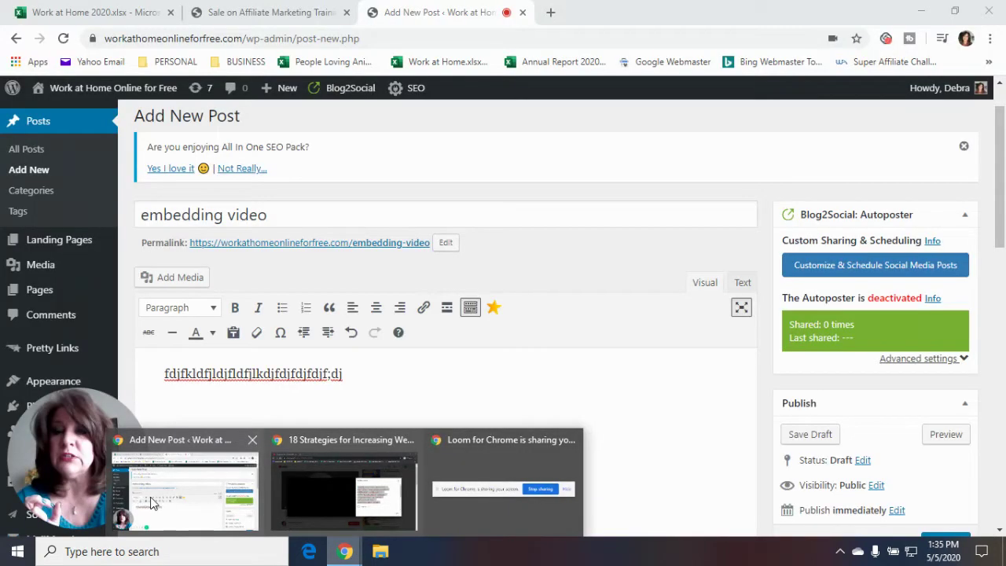
click(153, 502)
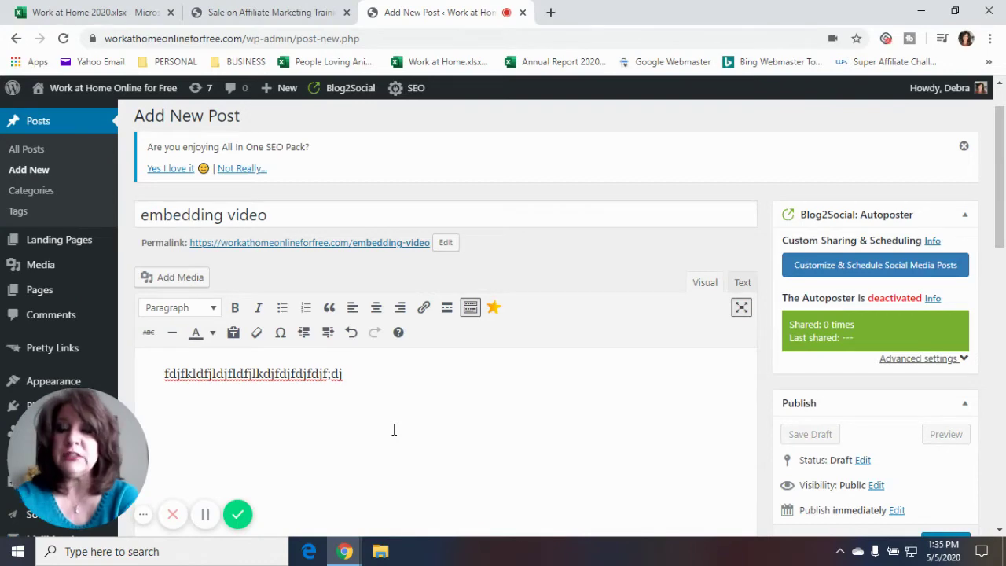
Try pasting the iframe embed code below the placeholder line in the visual editor and erase it completely.
key(ctrl+v)
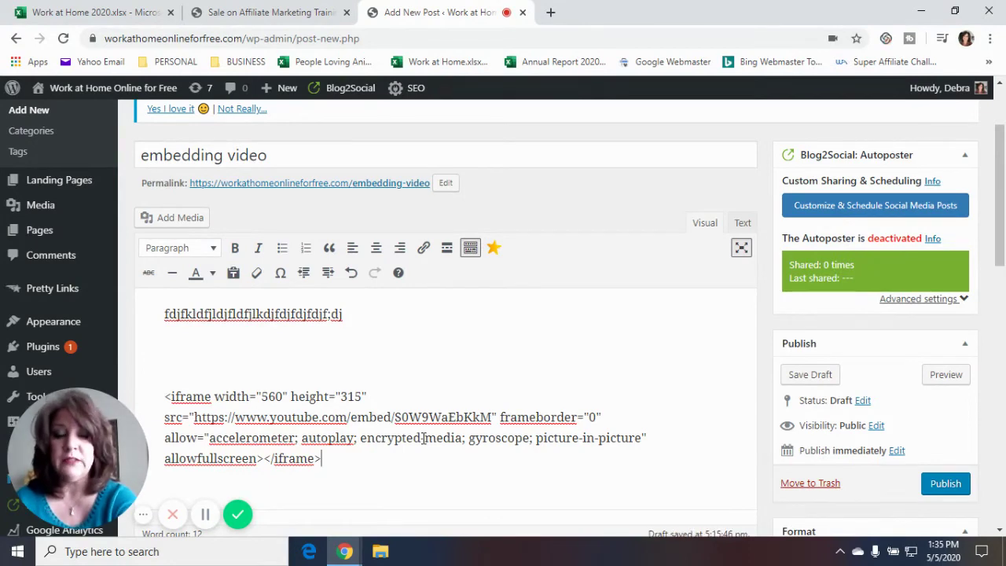
key(BackSpace)
key(BackSpace)
key(BackSpace)
key(BackSpace)
key(BackSpace)
key(BackSpace)
key(BackSpace)
key(BackSpace)
key(BackSpace)
key(BackSpace)
key(BackSpace)
key(BackSpace)
key(BackSpace)
key(BackSpace)
key(BackSpace)
key(BackSpace)
key(BackSpace)
key(BackSpace)
key(BackSpace)
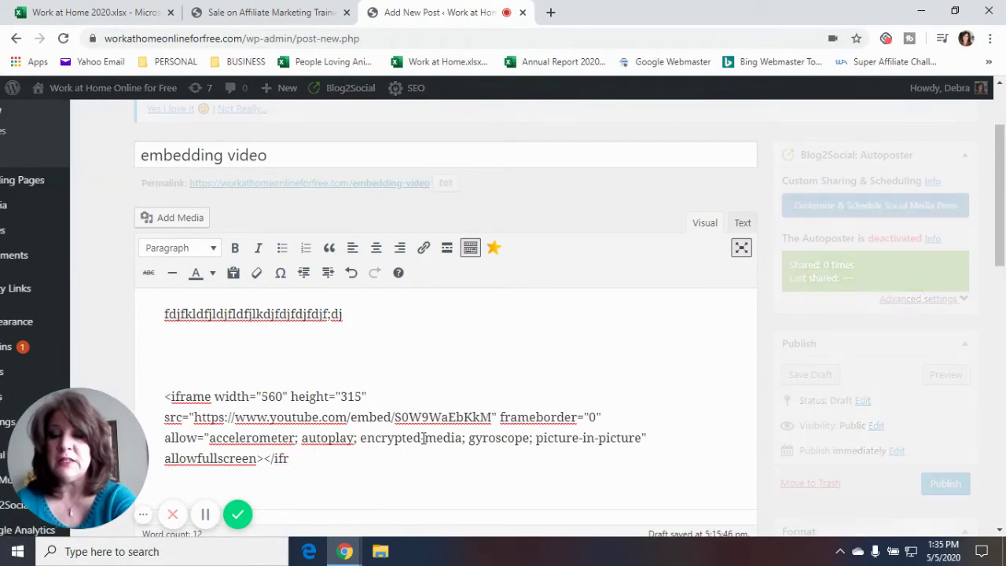
key(BackSpace)
key(BackSpace)
key(BackSpace)
key(BackSpace)
key(BackSpace)
key(BackSpace)
key(BackSpace)
key(BackSpace)
key(BackSpace)
key(BackSpace)
key(BackSpace)
key(BackSpace)
key(BackSpace)
key(BackSpace)
key(BackSpace)
key(BackSpace)
key(BackSpace)
key(BackSpace)
key(BackSpace)
key(BackSpace)
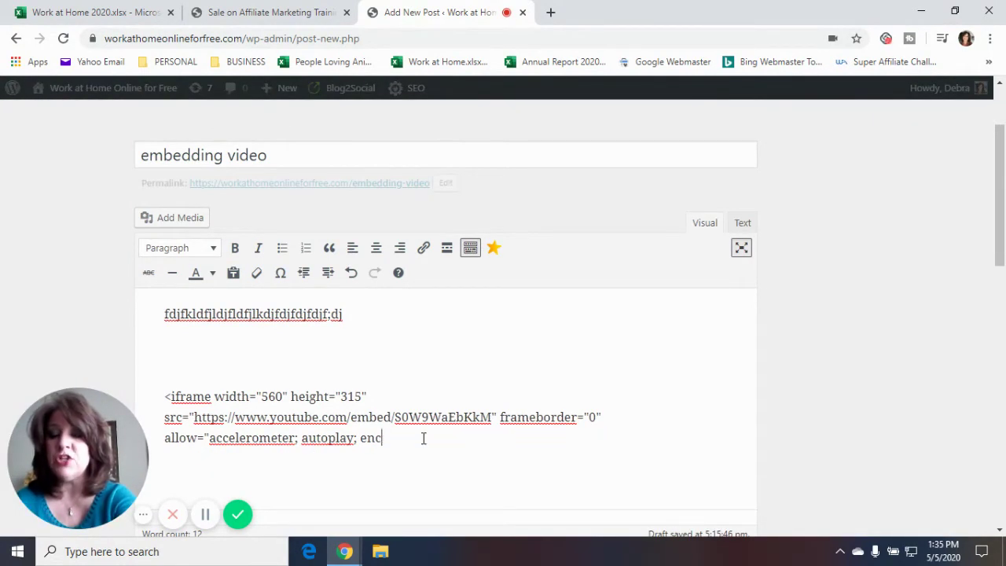
key(BackSpace)
key(BackSpace)
key(BackSpace)
key(BackSpace)
key(BackSpace)
key(BackSpace)
key(BackSpace)
key(BackSpace)
key(BackSpace)
key(BackSpace)
key(BackSpace)
key(BackSpace)
key(BackSpace)
key(BackSpace)
key(BackSpace)
key(BackSpace)
key(BackSpace)
key(BackSpace)
key(BackSpace)
key(BackSpace)
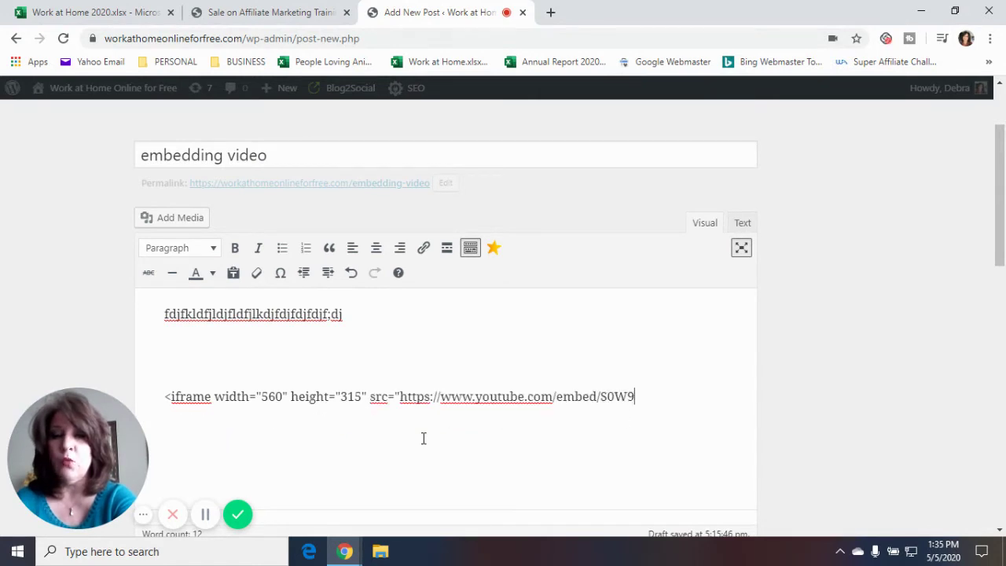
key(BackSpace)
key(BackSpace)
key(BackSpace)
key(BackSpace)
key(BackSpace)
key(BackSpace)
key(BackSpace)
key(BackSpace)
key(BackSpace)
key(BackSpace)
key(BackSpace)
key(BackSpace)
key(BackSpace)
key(BackSpace)
key(BackSpace)
key(BackSpace)
key(BackSpace)
key(BackSpace)
key(BackSpace)
key(BackSpace)
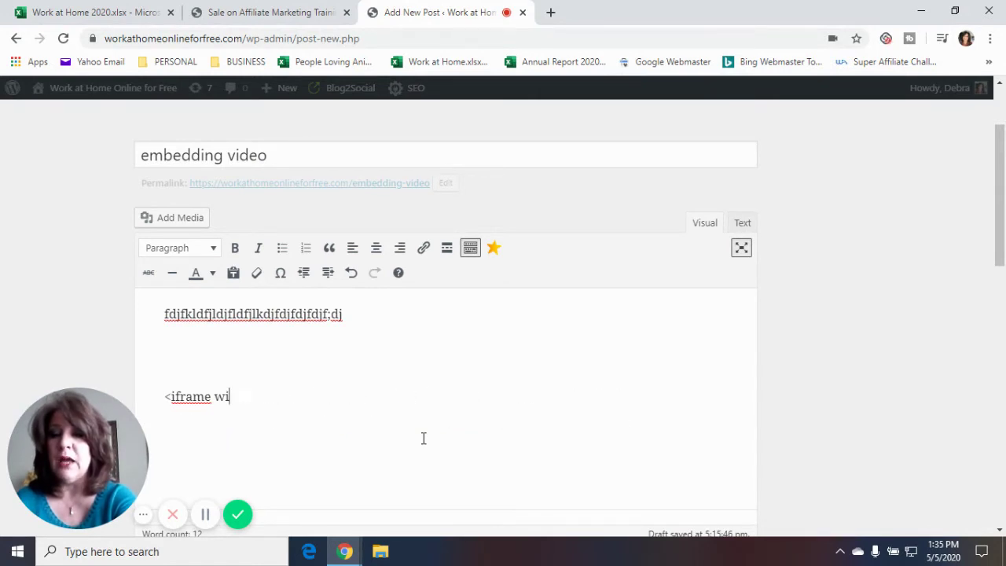
key(BackSpace)
key(BackSpace)
key(BackSpace)
key(BackSpace)
key(BackSpace)
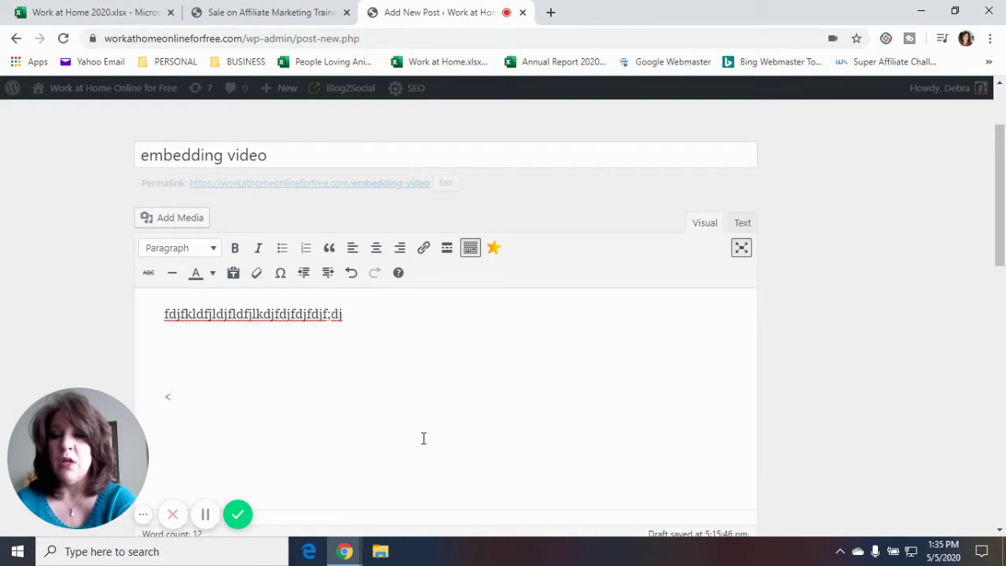
key(BackSpace)
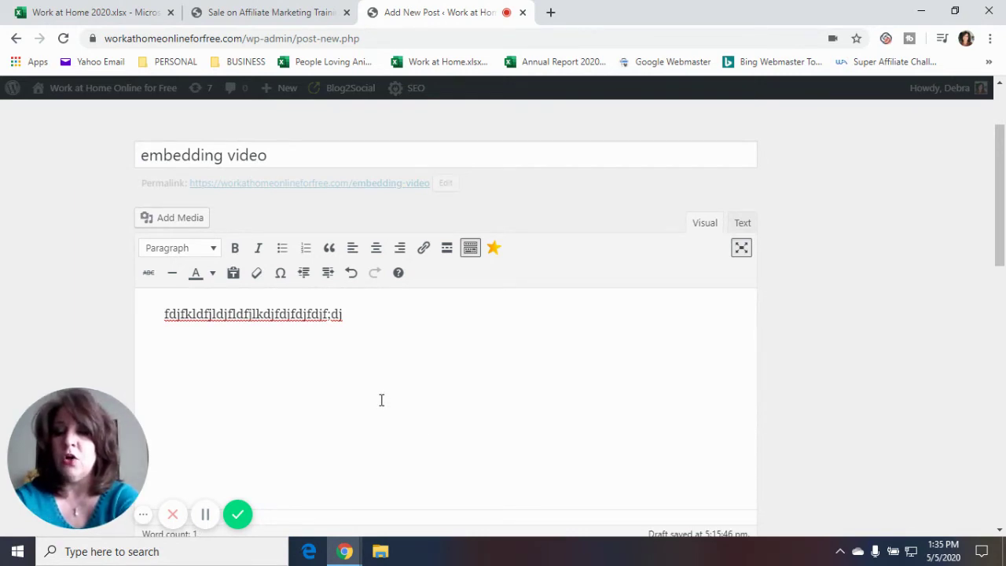
Enter the line "watch this video!" below the placeholder text in the post body.
text(wath this v)
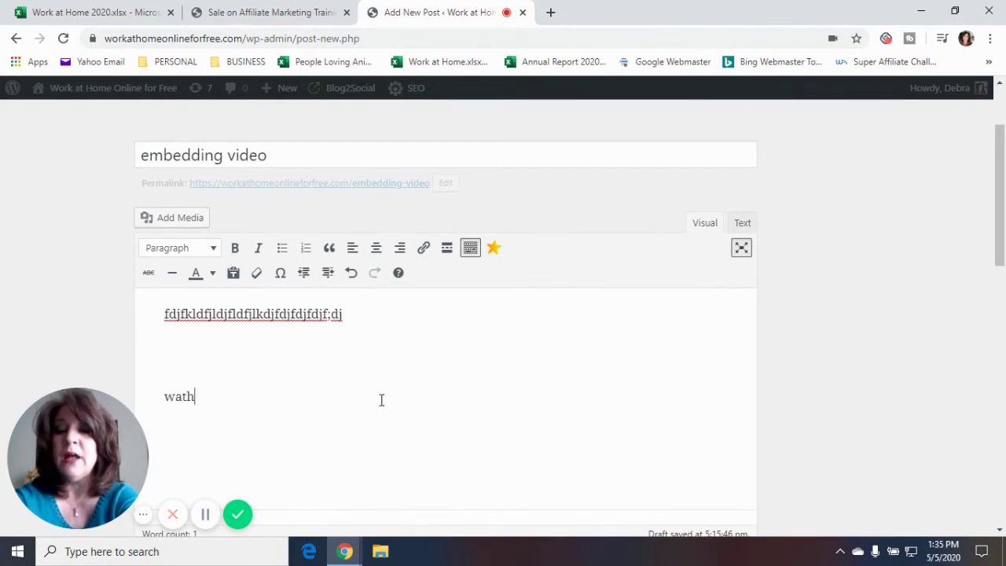
key(BackSpace)
key(BackSpace)
key(BackSpace)
key(BackSpace)
key(BackSpace)
key(BackSpace)
key(BackSpace)
key(BackSpace)
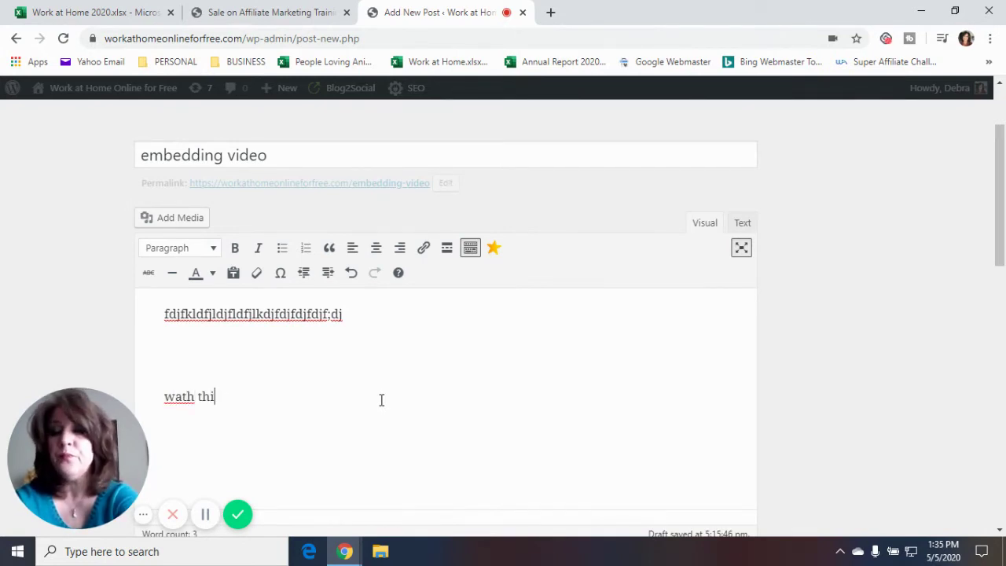
text(ch this video!)
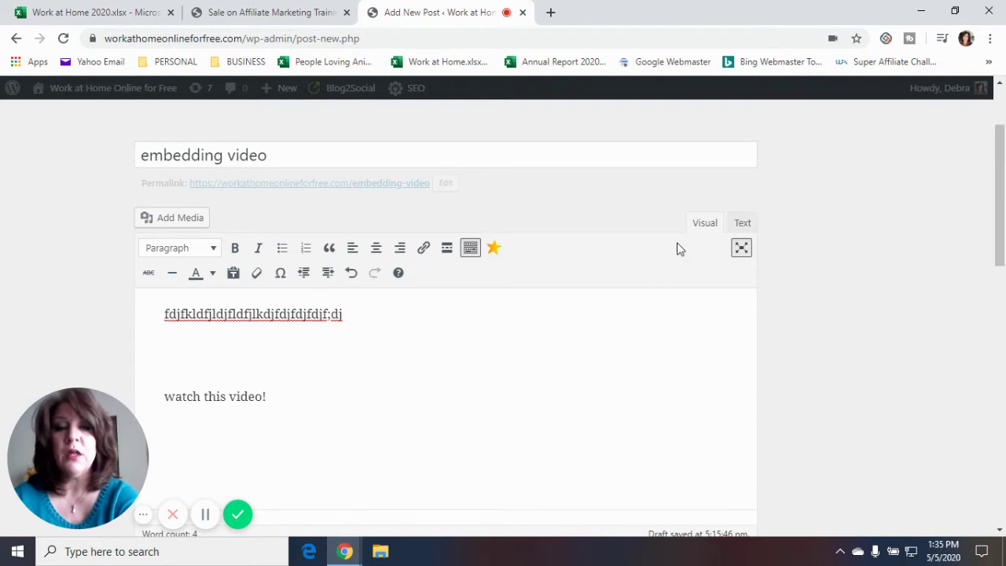
Paste the copied iframe embed code below "watch this video!" in the post's HTML text mode and check it in the visual editor.
click(743, 224)
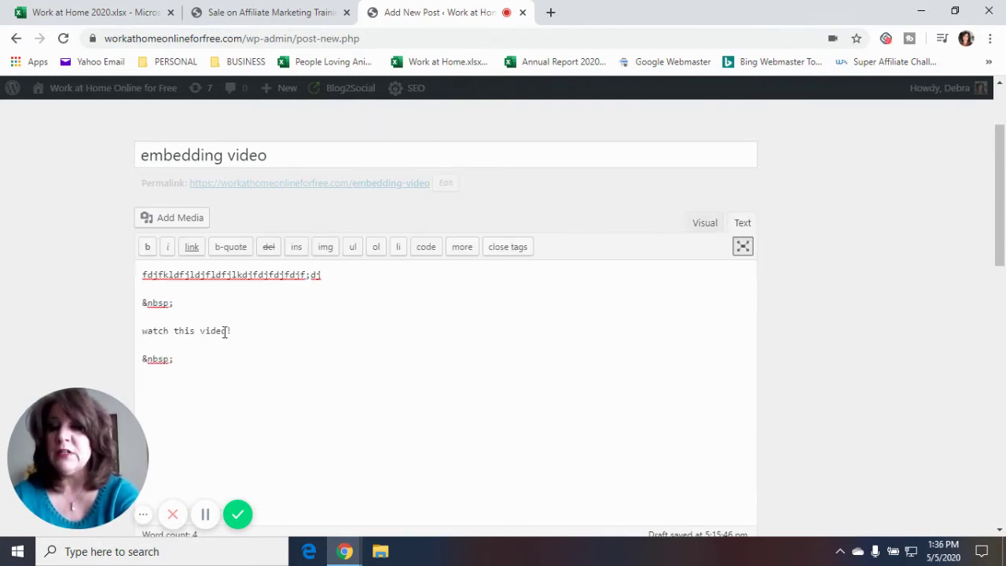
key(Return)
key(Return)
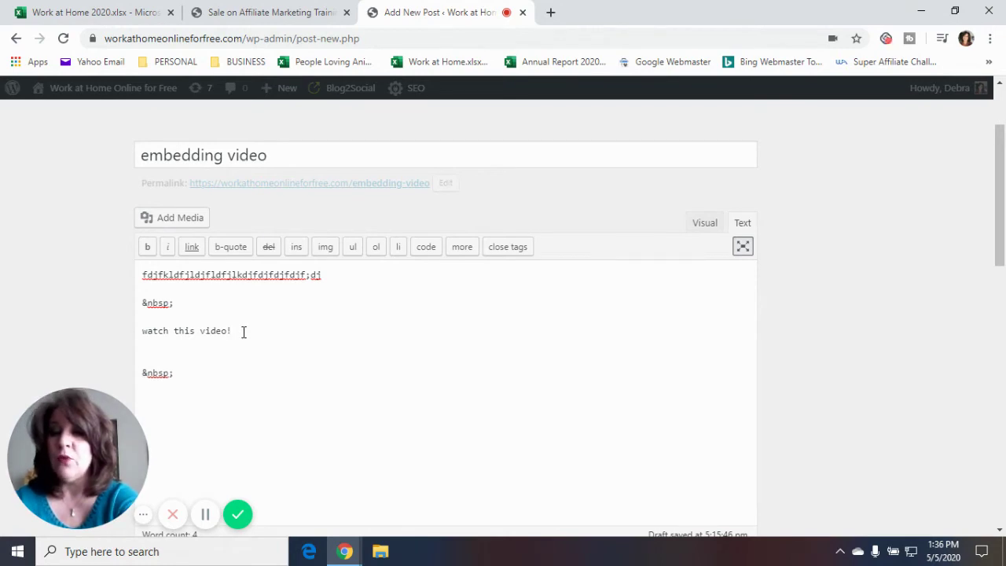
key(ctrl+v)
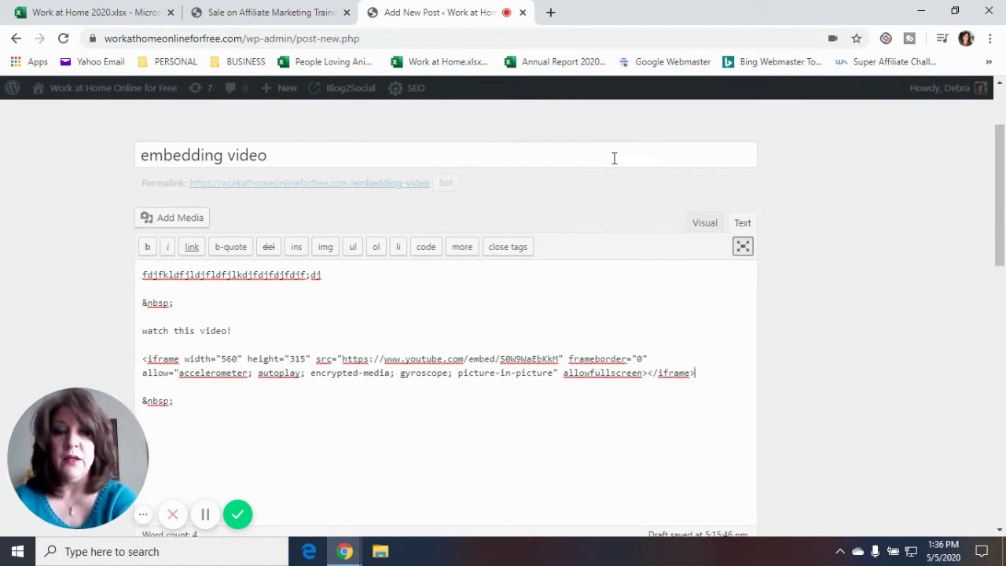
click(707, 225)
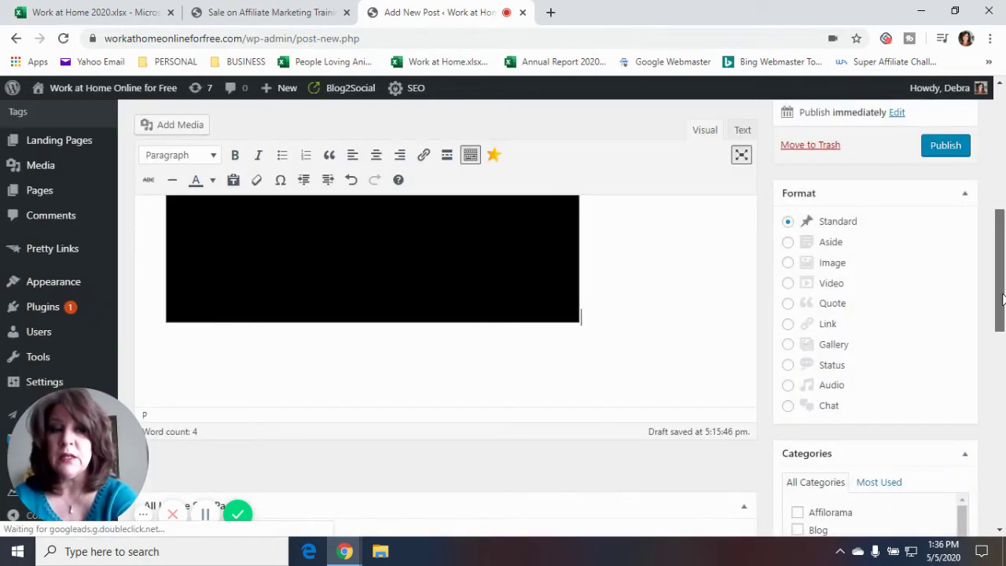
drag(1004, 287, 1004, 270)
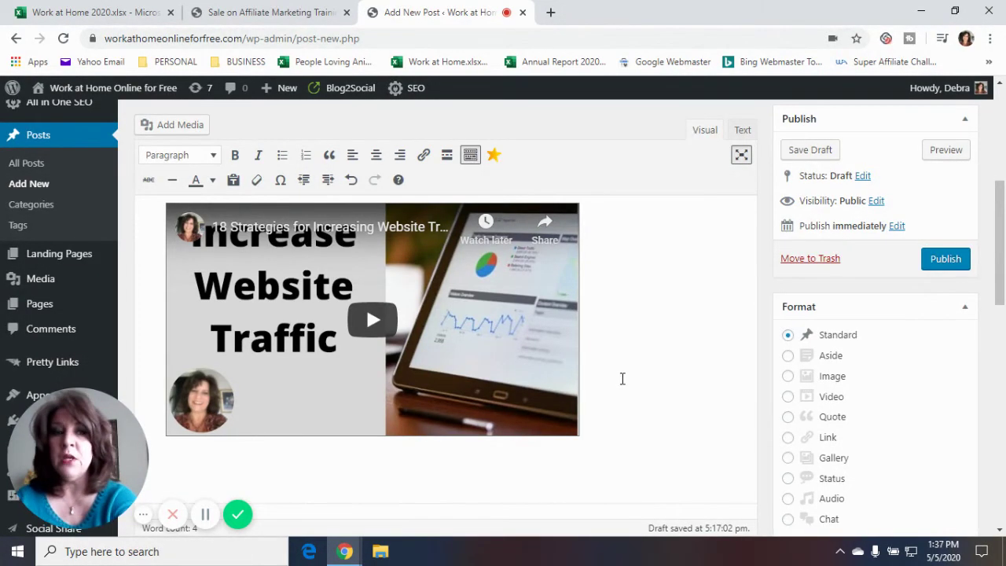
mouse_move(1003, 200)
mouse_down()
mouse_move(1000, 234)
mouse_move(1003, 188)
mouse_up()
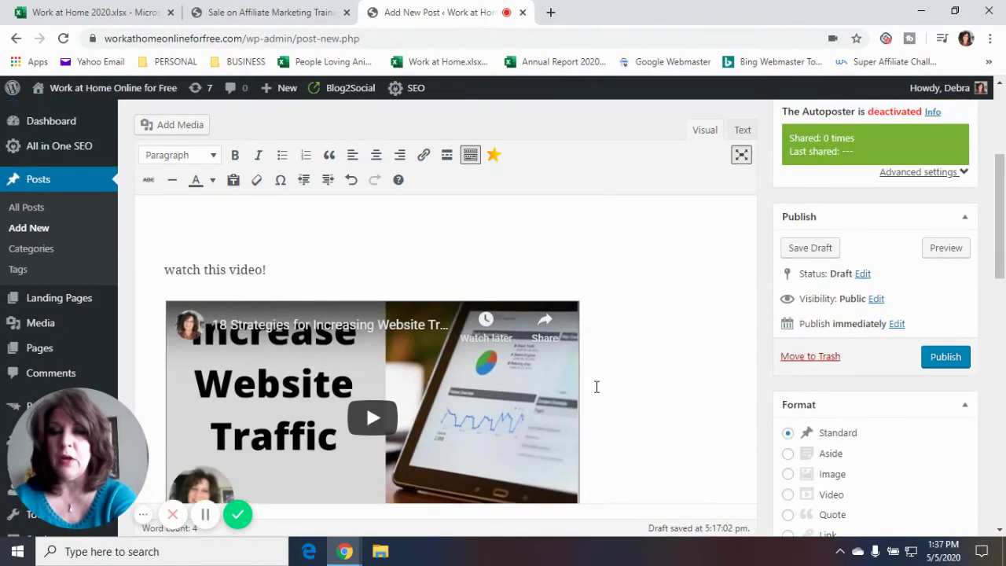
Delete the embedded video "18 Strategies for Increasing Website Traffic" from the post body.
click(515, 404)
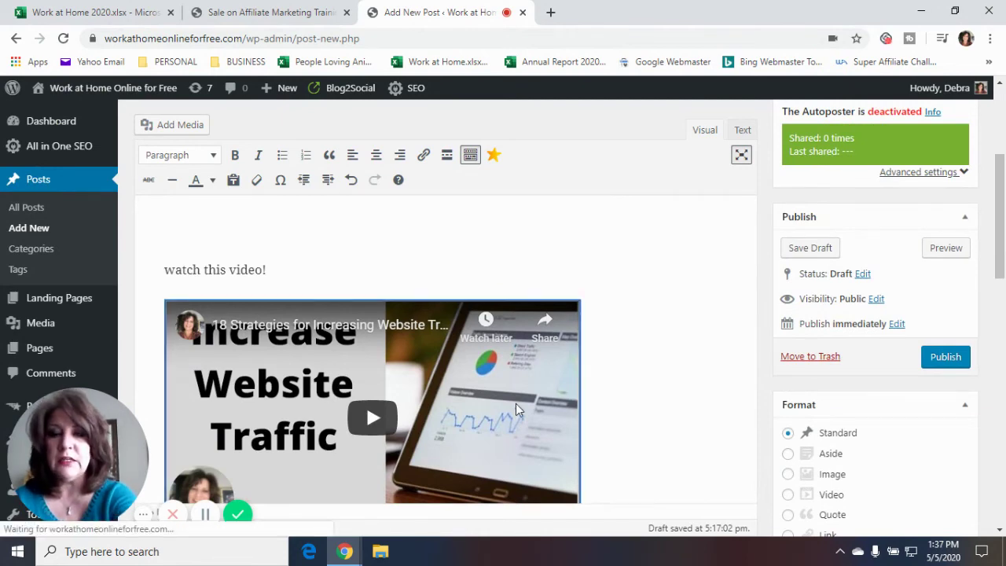
key(Delete)
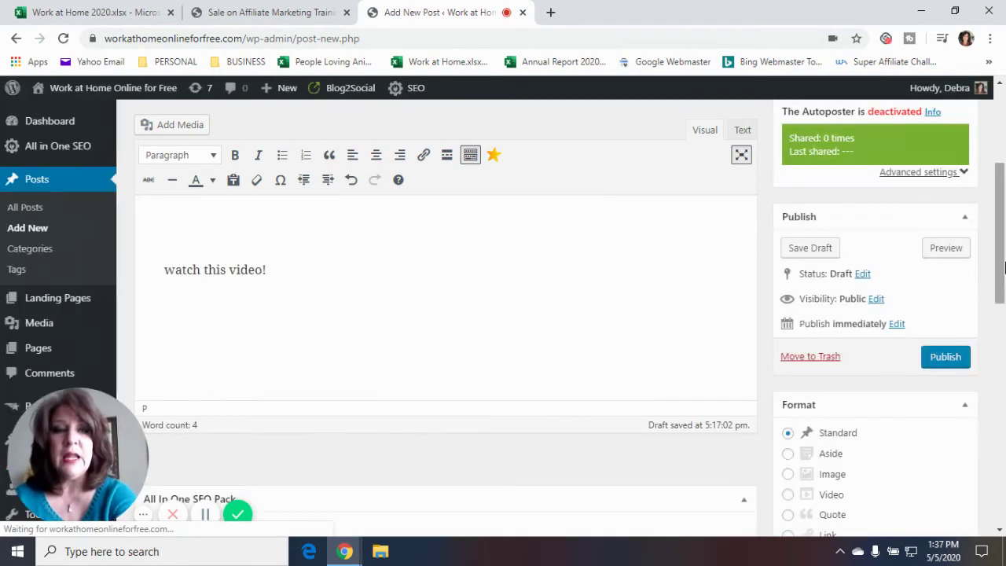
scroll(1004, 267, up, 2)
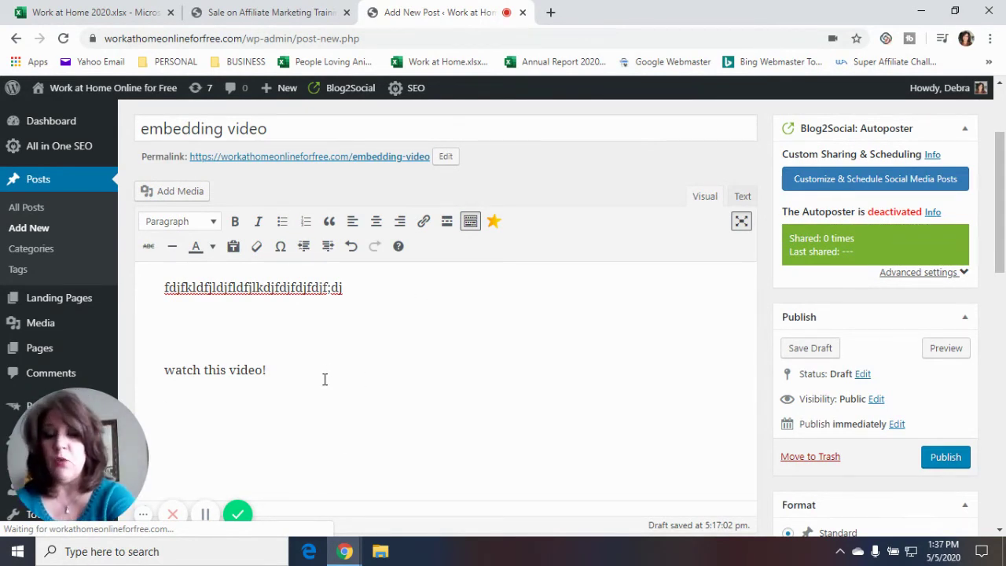
scroll(325, 379, down, 1)
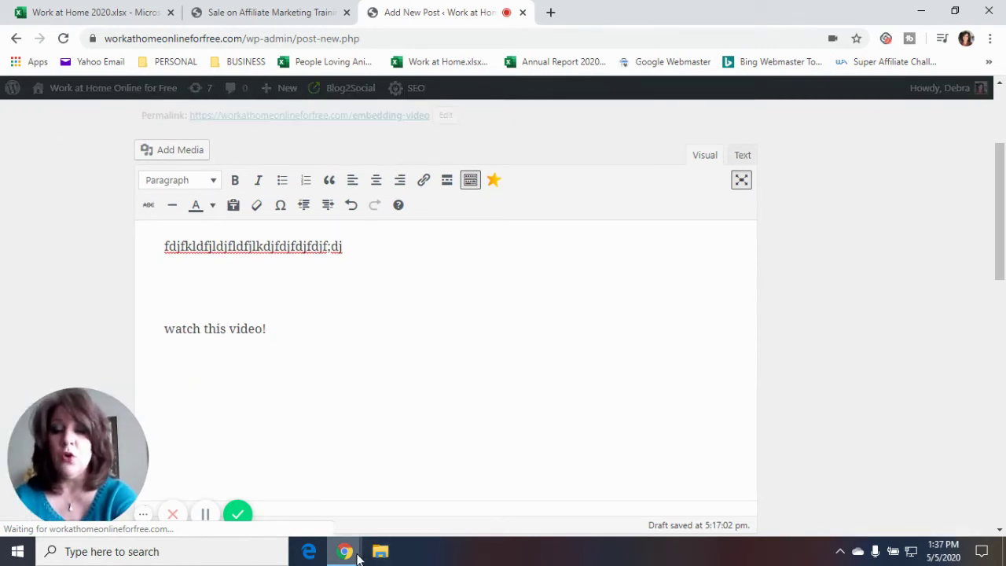
Switch to the YouTube window, close the embed dialog and load the youtube.com home page.
mouse_move(348, 550)
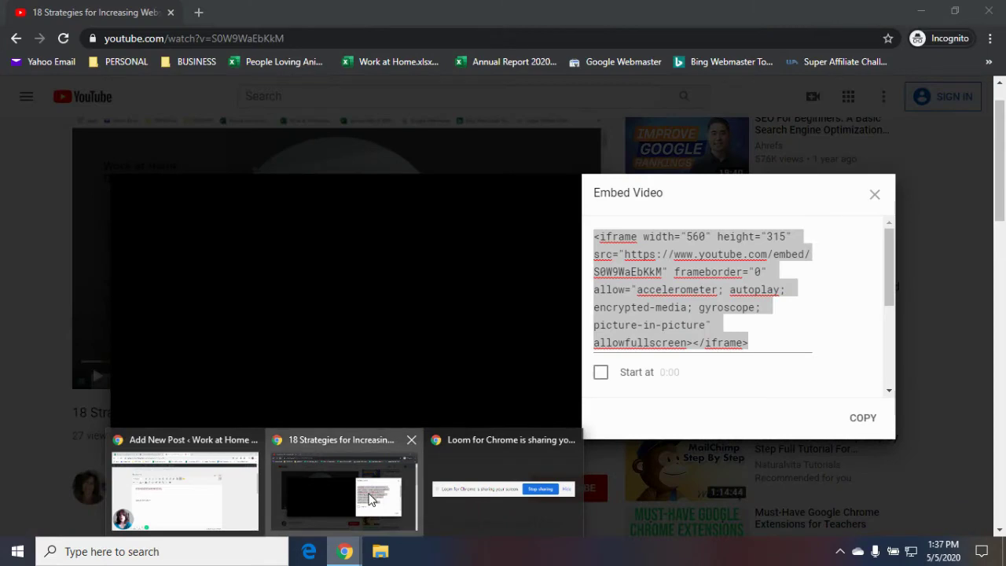
click(368, 493)
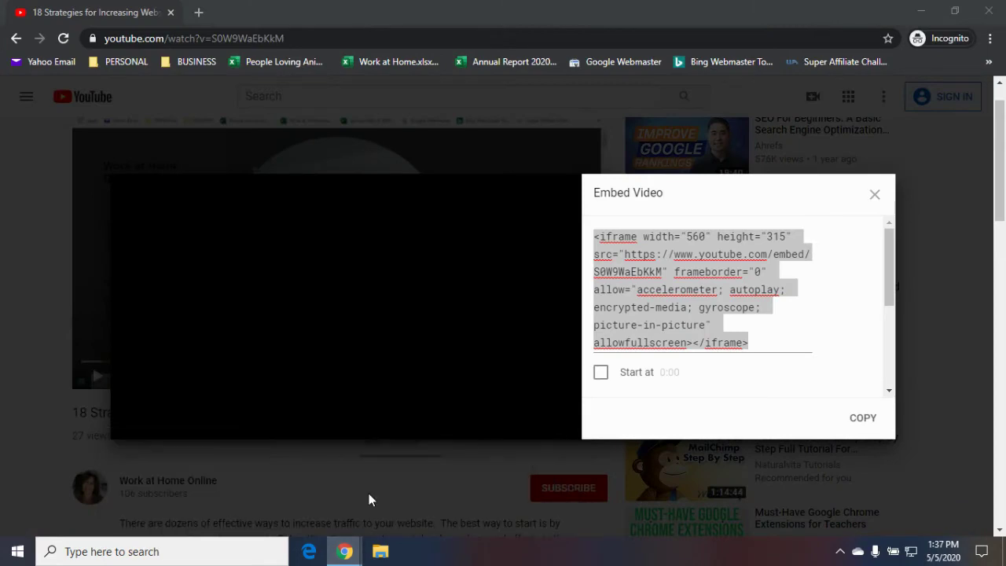
click(875, 194)
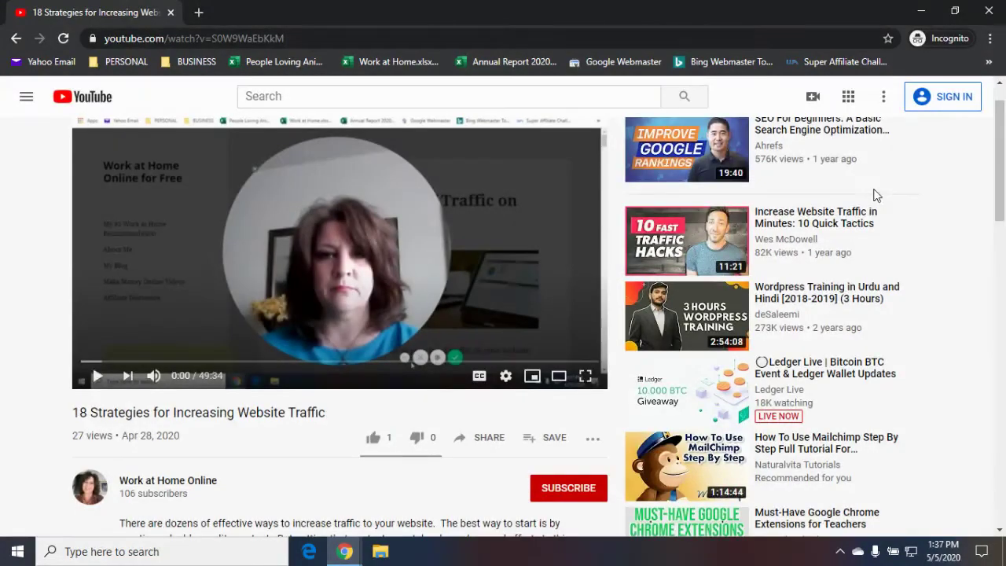
click(16, 38)
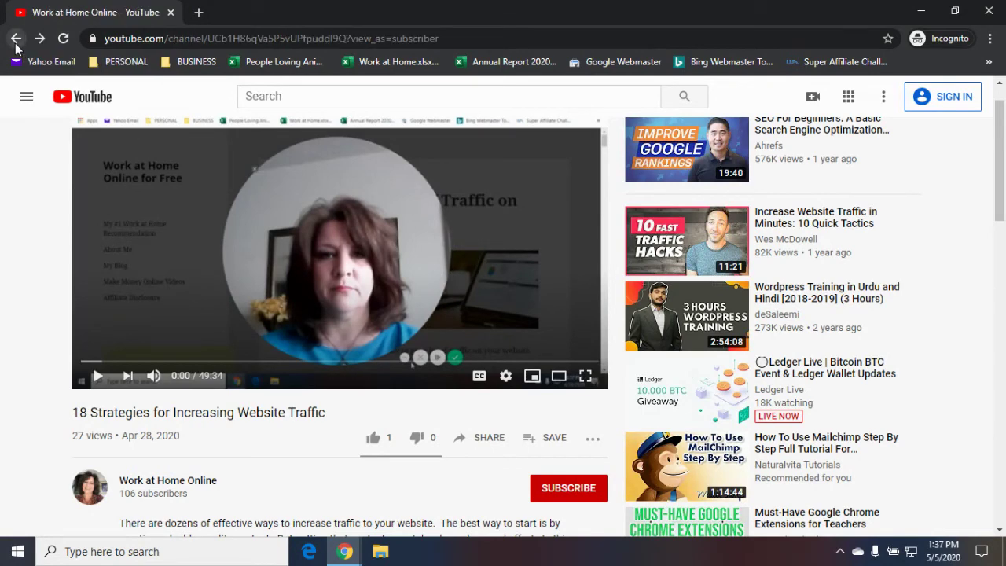
click(15, 43)
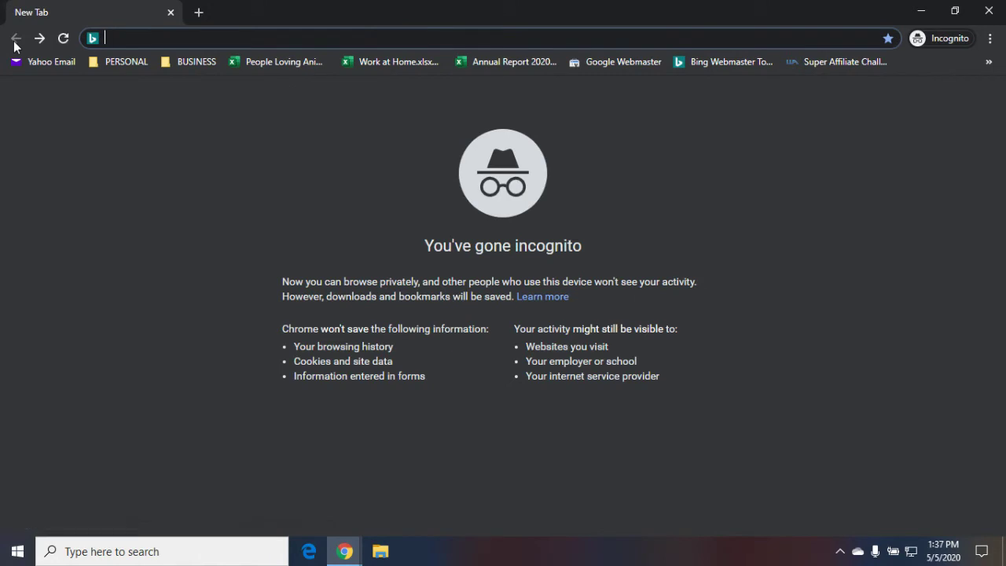
text(youtube.com)
key(Return)
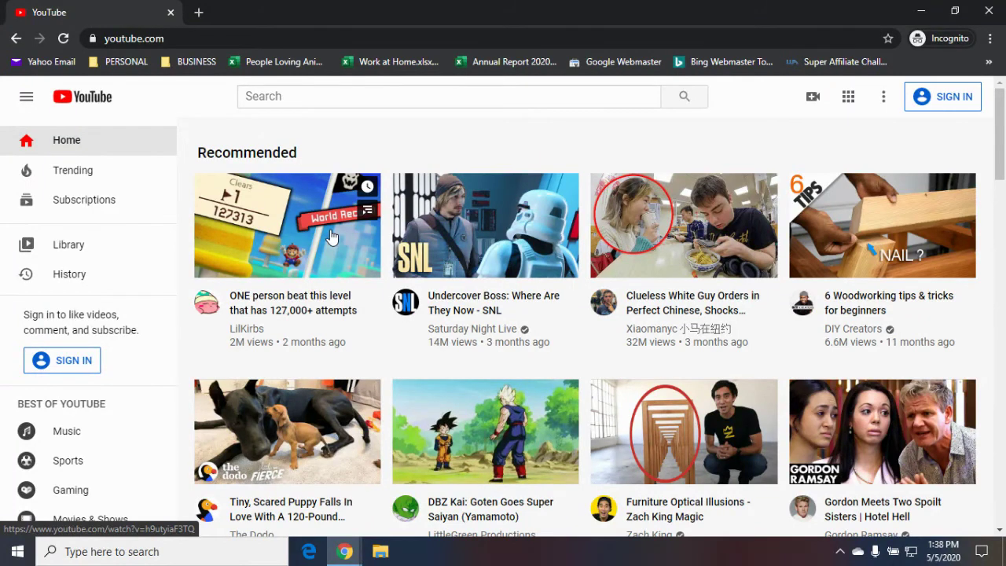
Open the recommended "Tiny, Scared Puppy Falls In Love With A 120-Pound Great Dane" video, pause it and copy its iframe embed code.
click(312, 453)
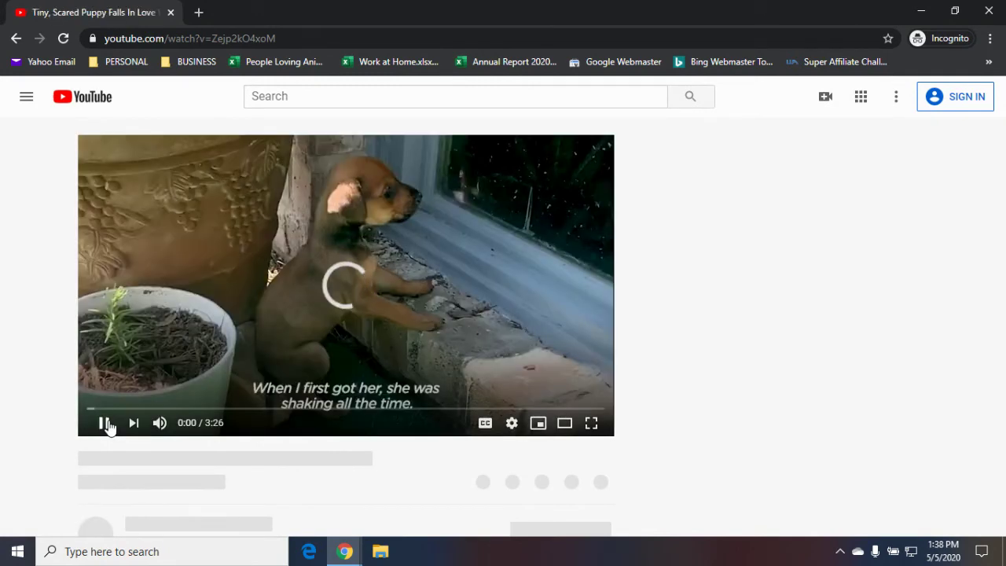
click(108, 425)
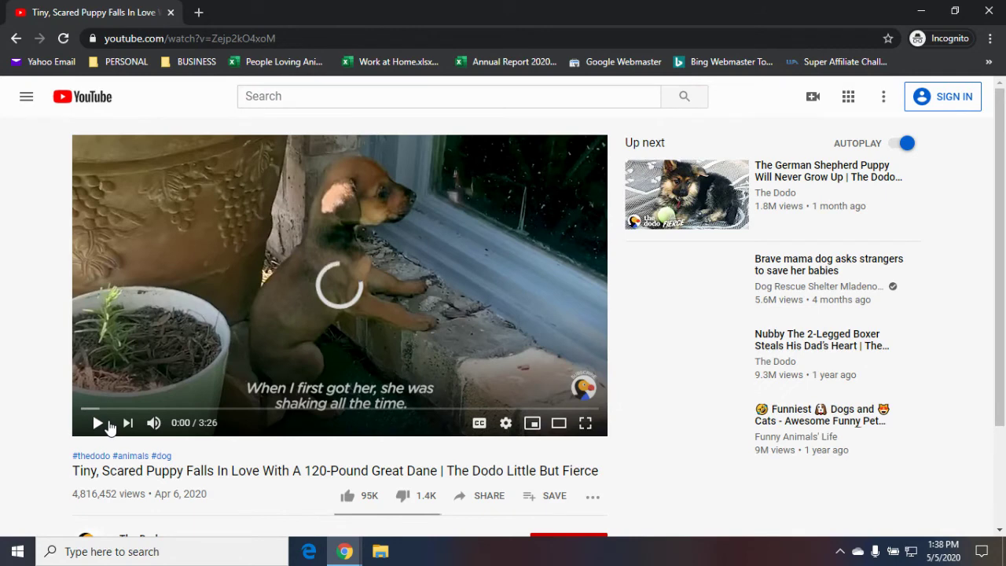
click(489, 496)
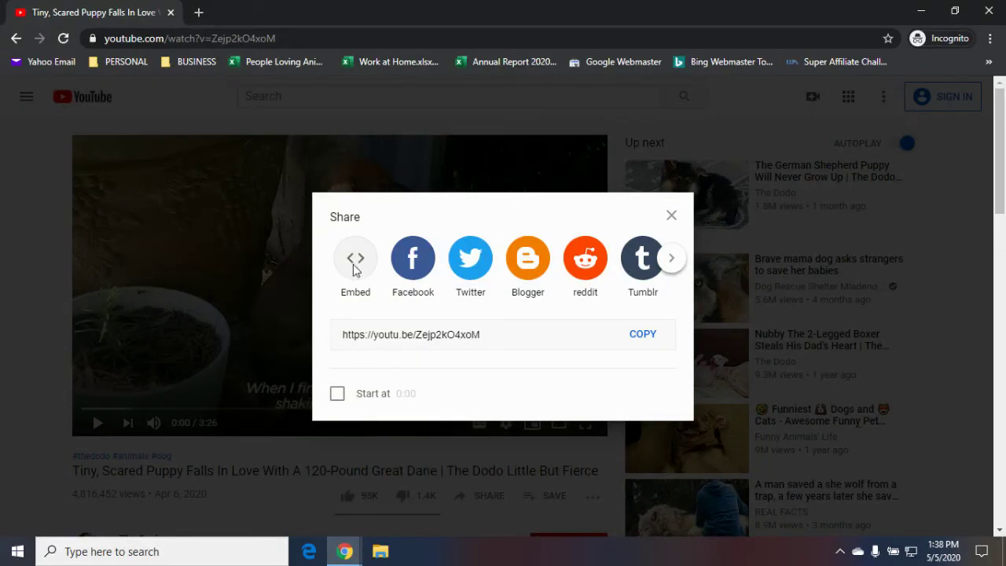
click(356, 265)
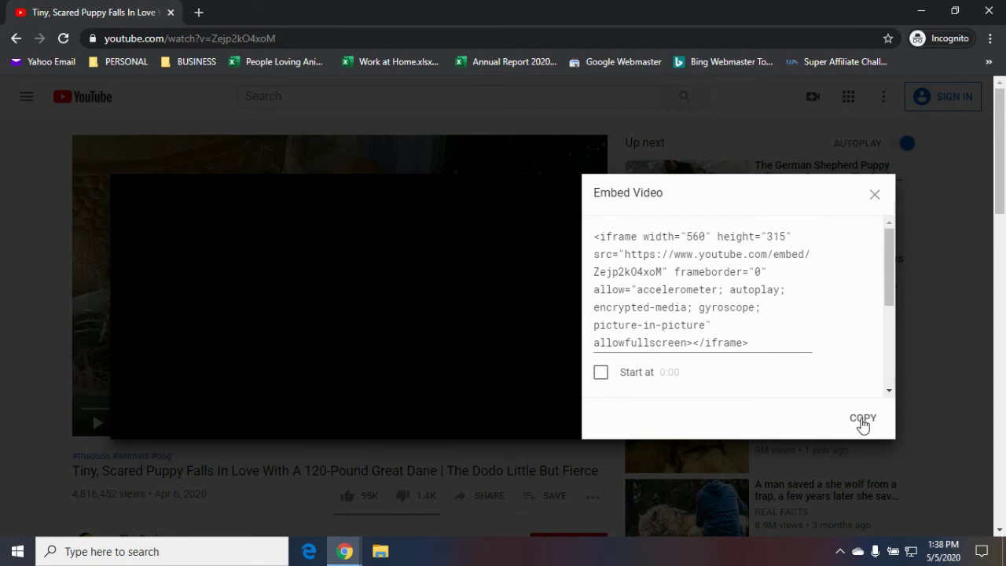
click(862, 420)
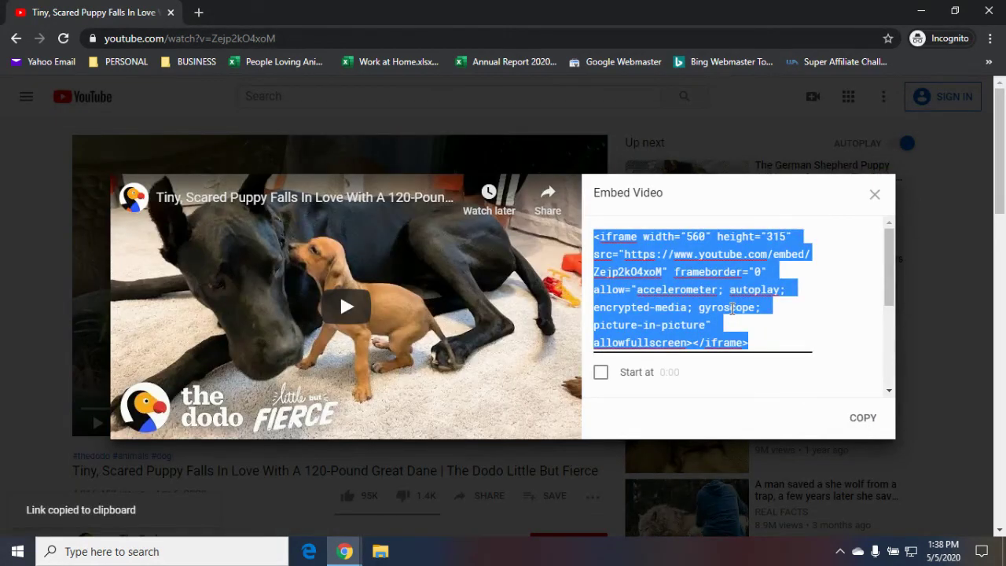
right_click(733, 313)
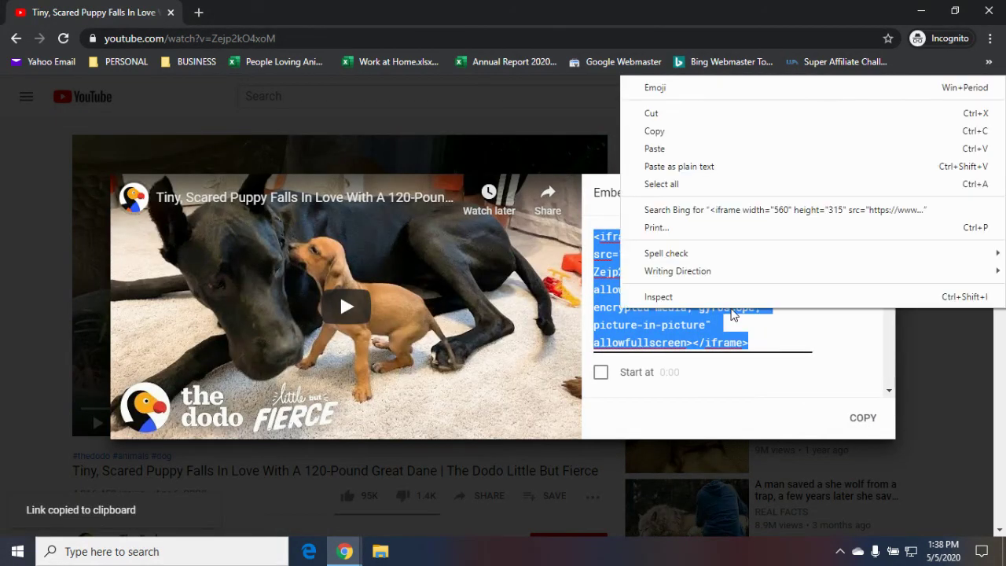
click(679, 129)
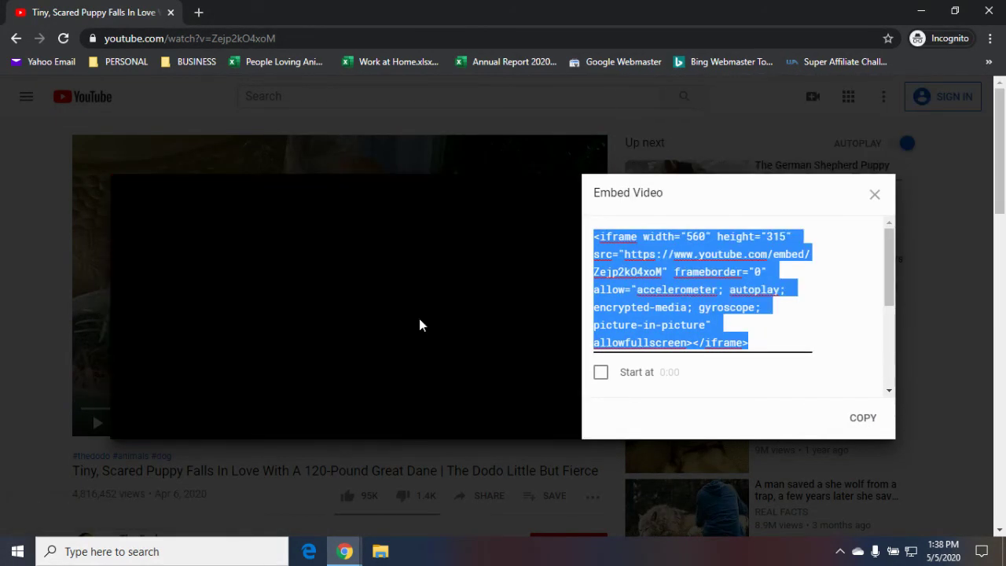
Switch to the WordPress post, paste the embed code below "watch this video!" in HTML text mode and return to the visual editor.
click(345, 551)
click(198, 496)
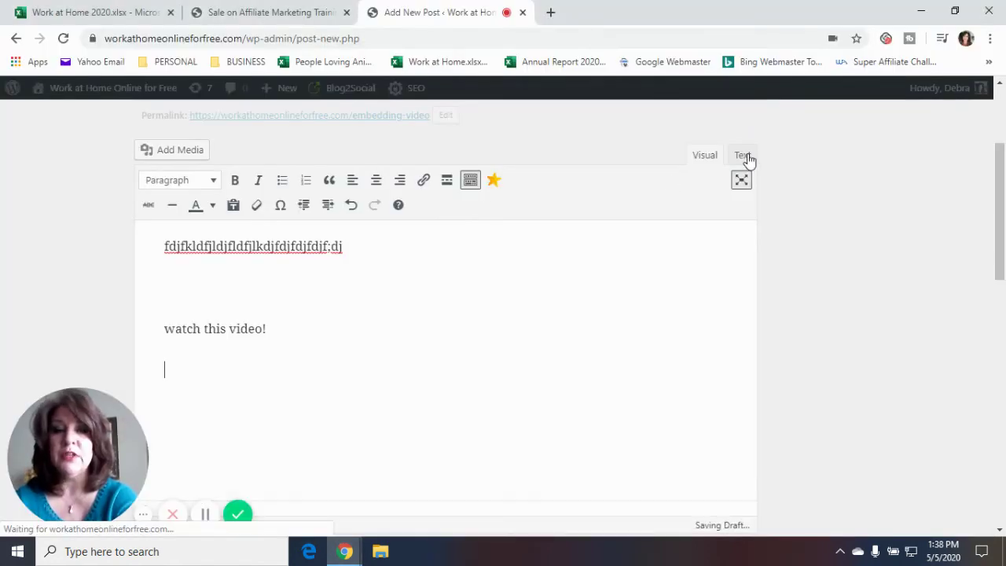
click(743, 156)
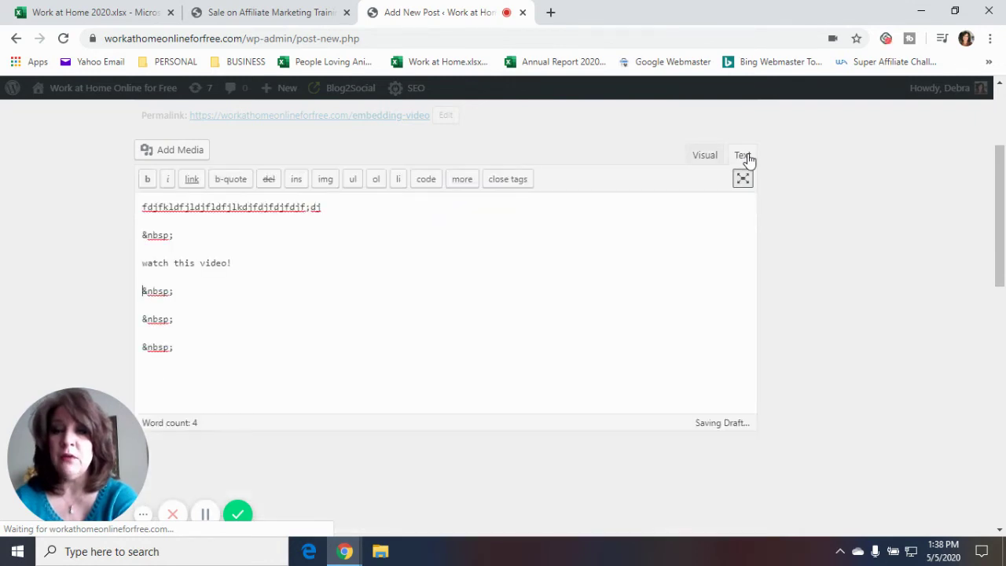
key(ctrl+v)
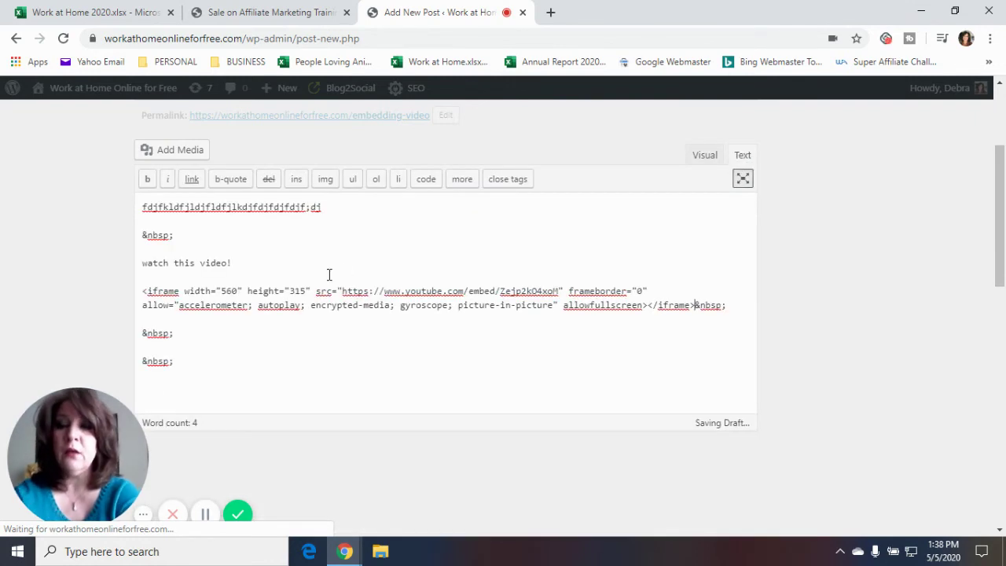
click(704, 154)
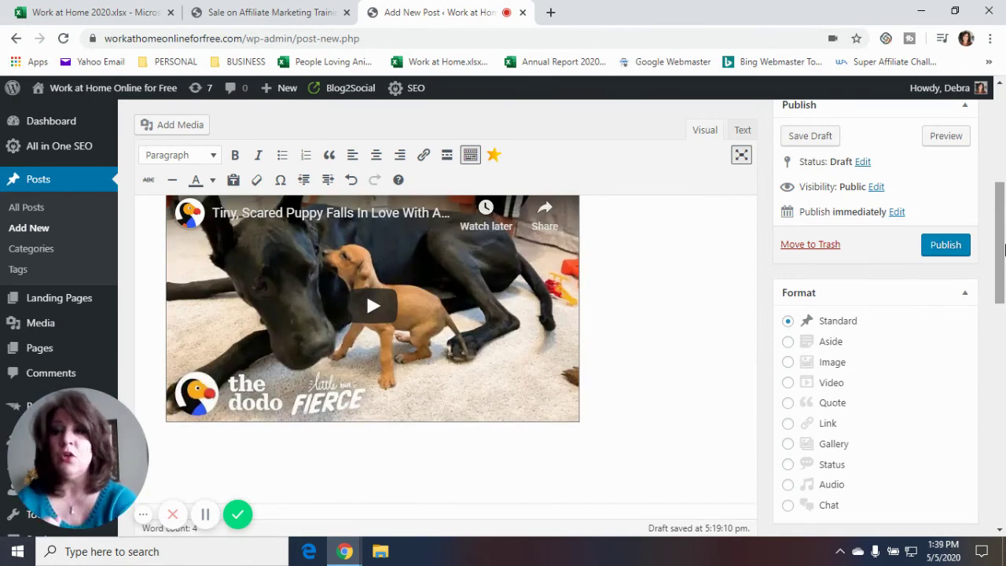
Examine the published "Sale on Affiliate Marketing Training Course" post from its embedded video up to its title.
click(322, 16)
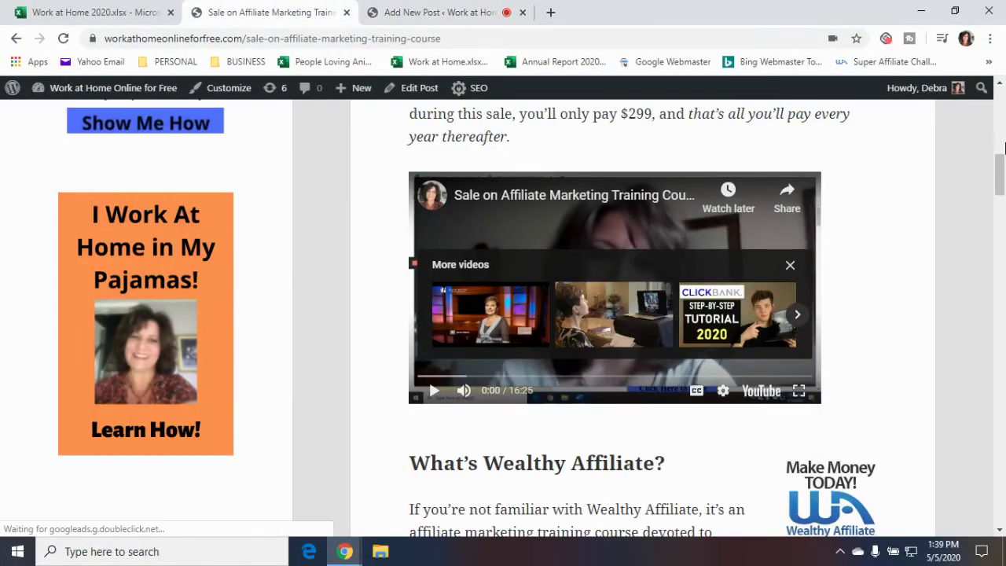
scroll(1003, 108, up, 2)
scroll(1003, 108, up, 5)
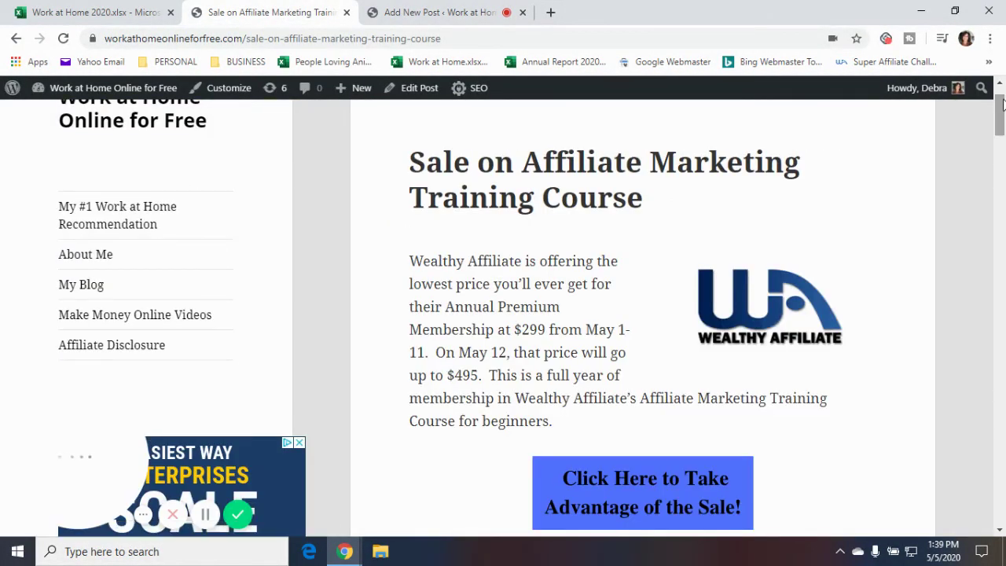
scroll(1003, 105, up, 1)
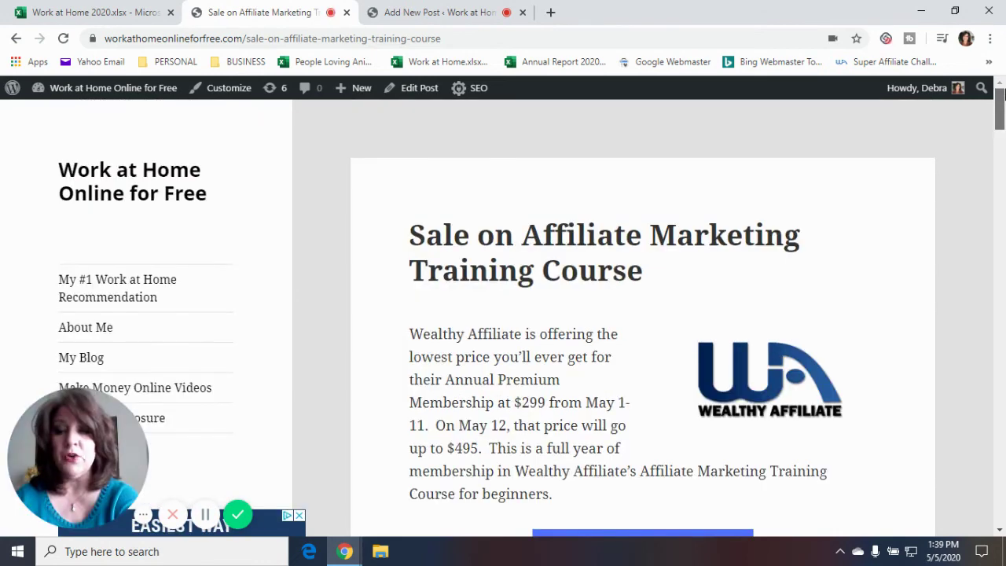